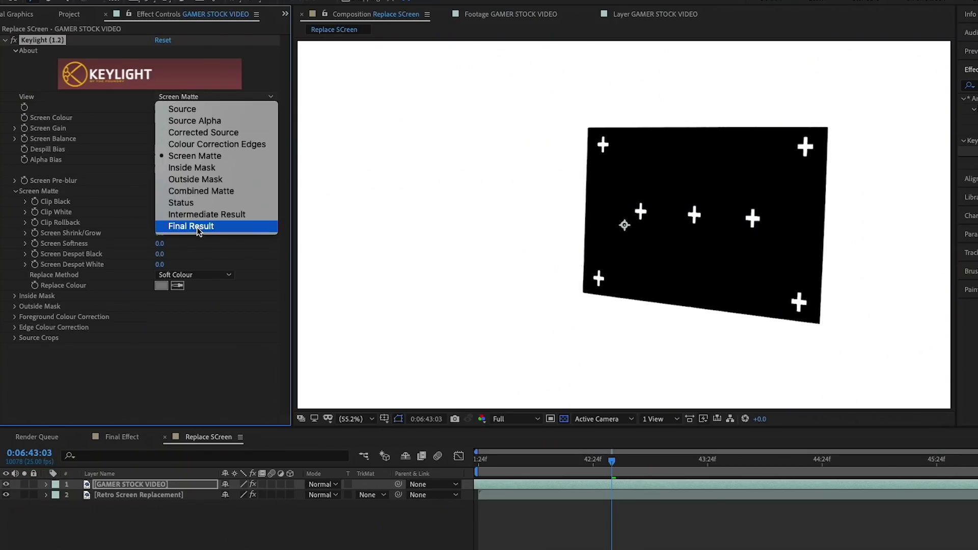
Scale up the Retro Screen Replacement layer so it fills the monitor's screen area.
click(133, 496)
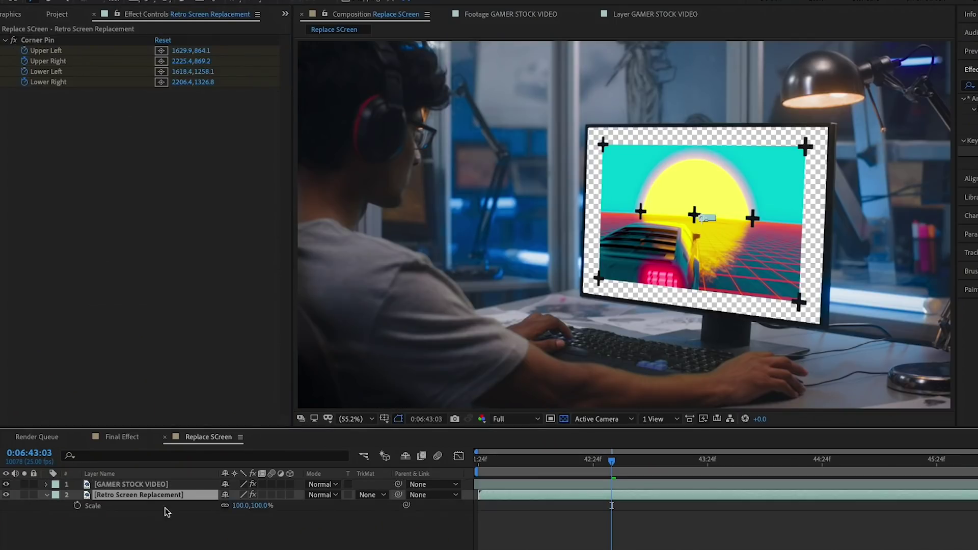
drag(238, 505, 253, 508)
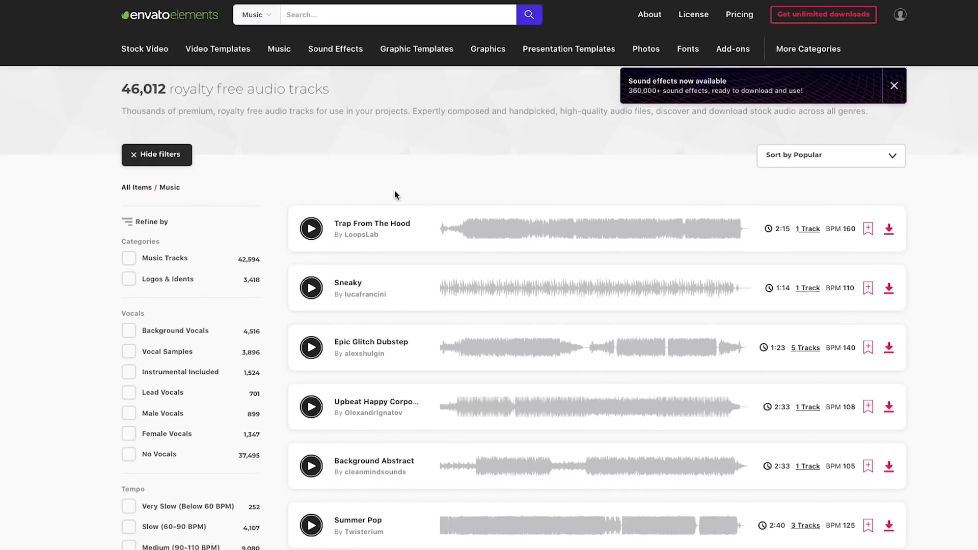
scroll(395, 192, down, 4)
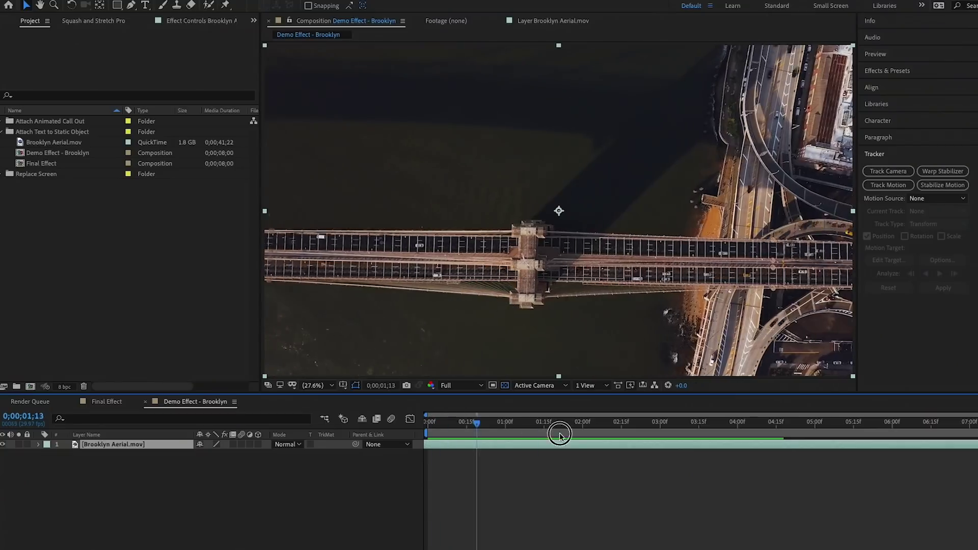
Add a white BROOKLYN text layer over the water above the bridge, using the Gobold Extra1 font.
drag(557, 434, 876, 452)
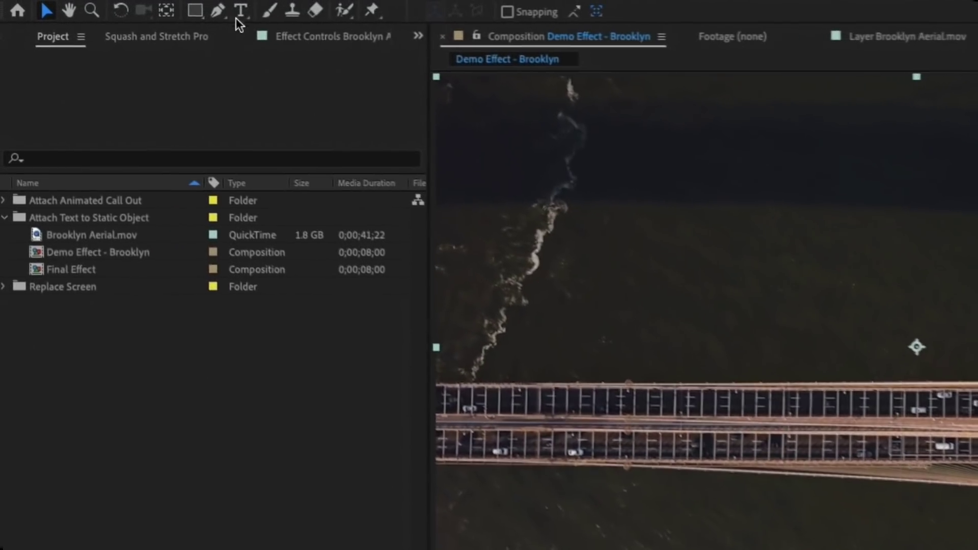
click(143, 7)
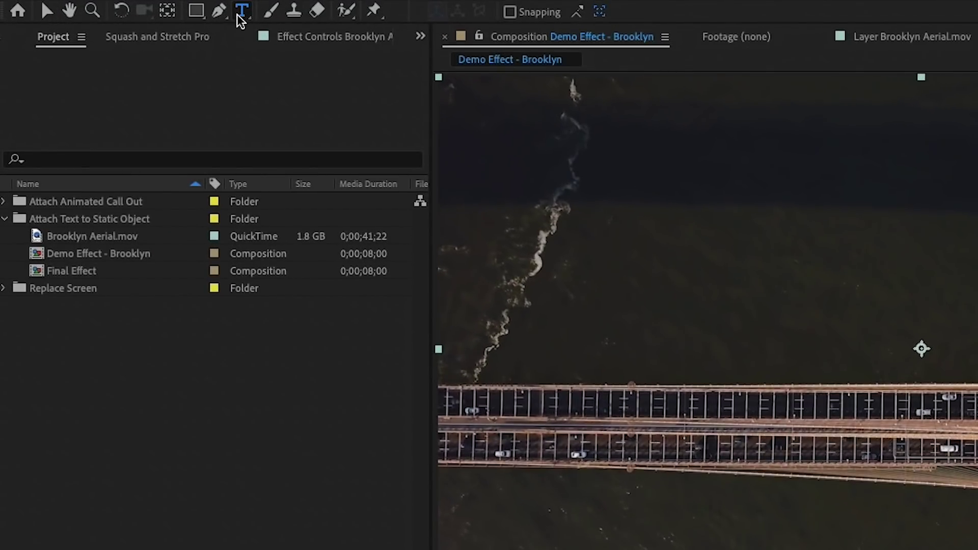
click(237, 13)
click(576, 355)
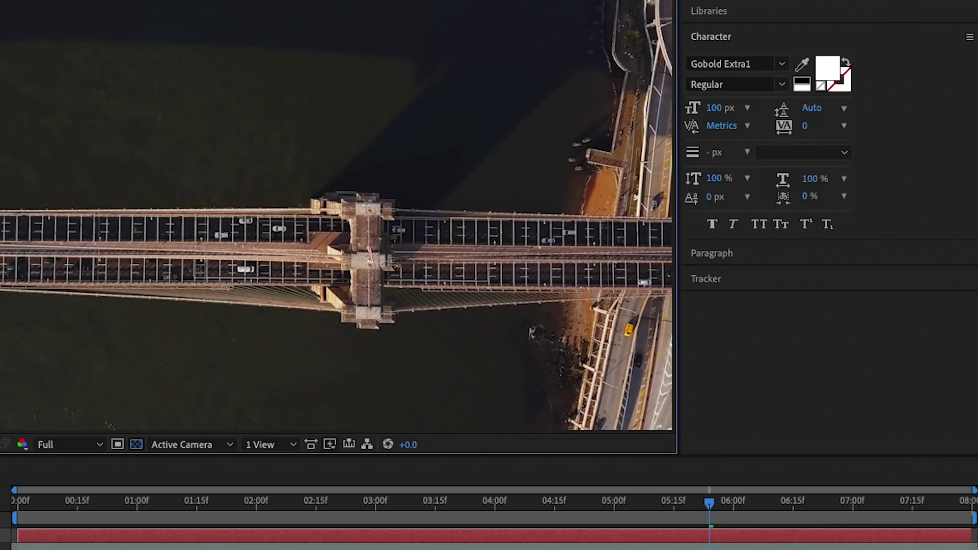
click(747, 67)
click(765, 47)
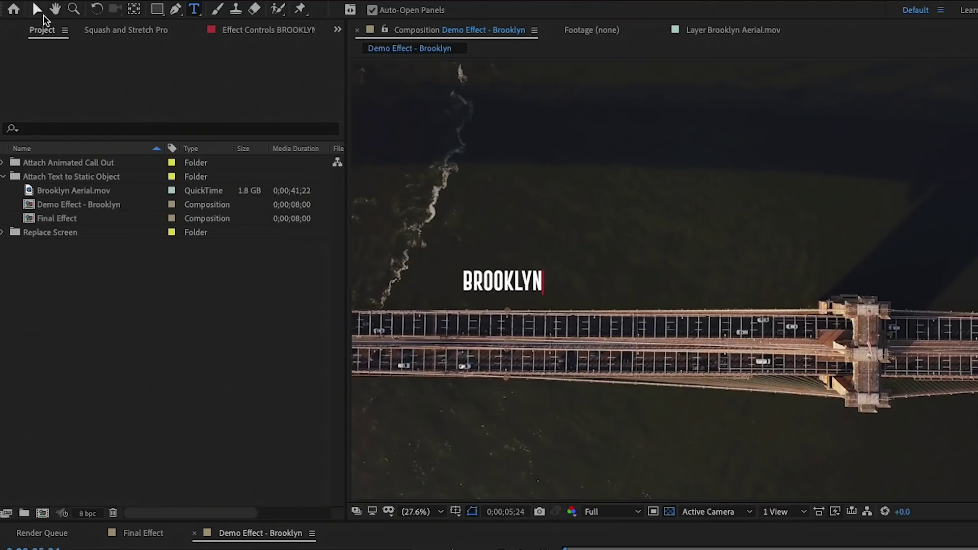
Scale up the BROOKLYN text proportionally and place its baseline along the bridge's upper edge beside the tower.
click(40, 11)
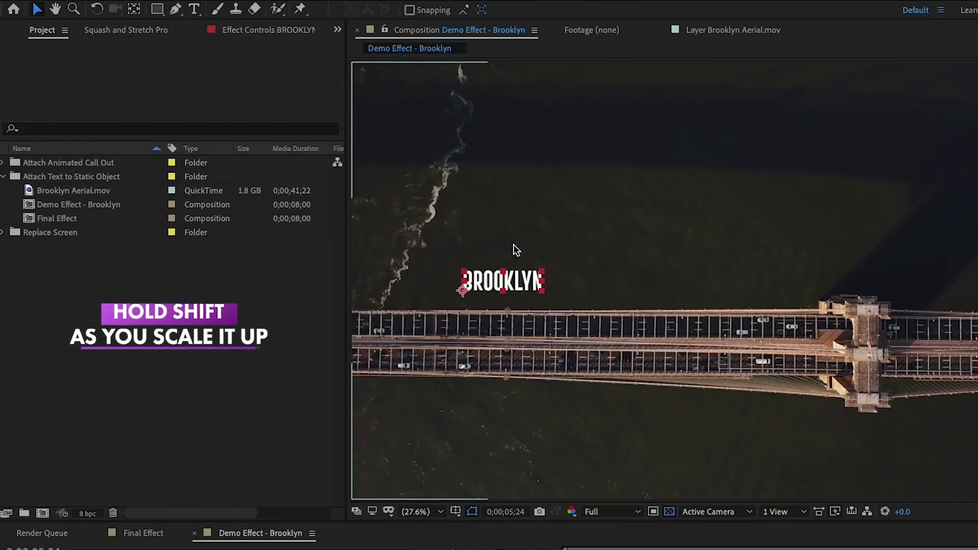
drag(543, 276, 842, 183)
drag(815, 237, 779, 257)
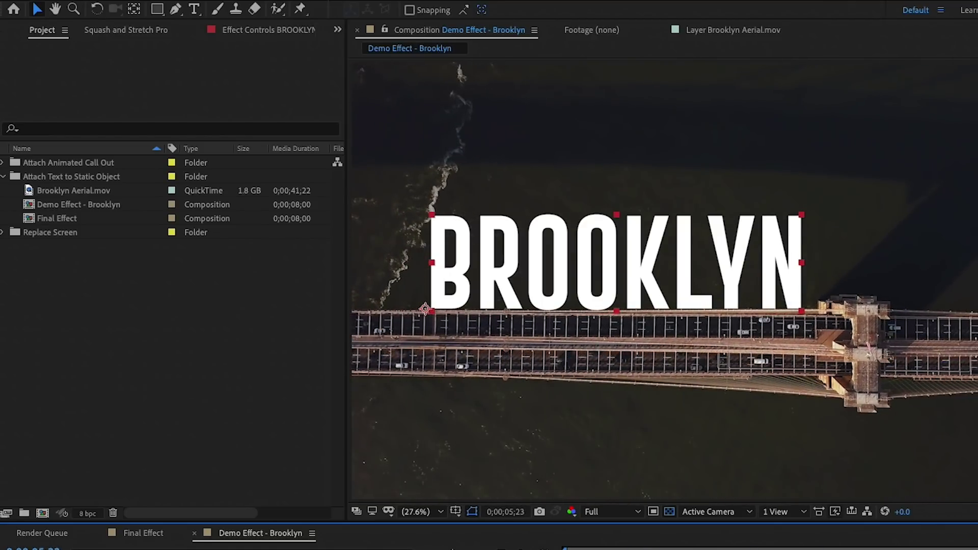
Show the Tracker and start Track Motion on the Brooklyn Aerial.mov layer from the composition's first frame.
click(446, 6)
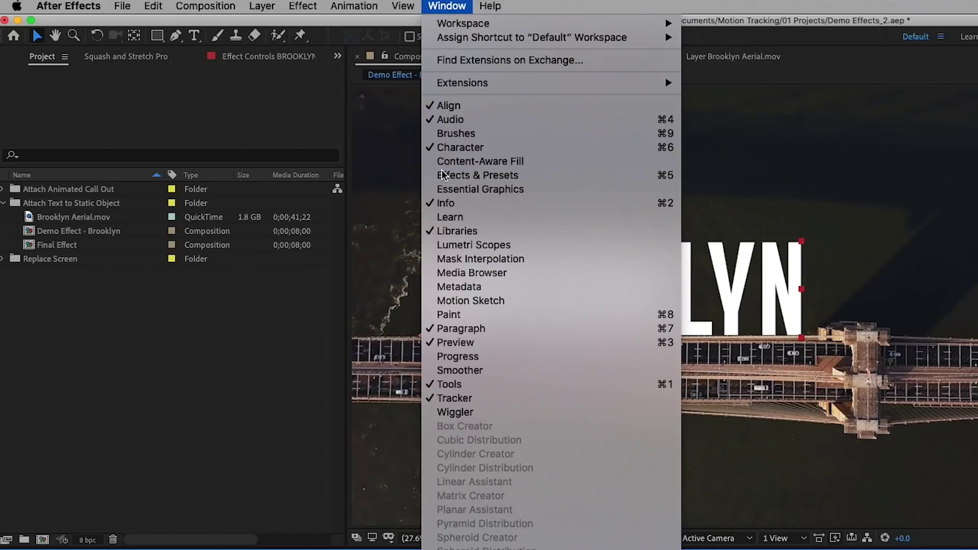
click(454, 398)
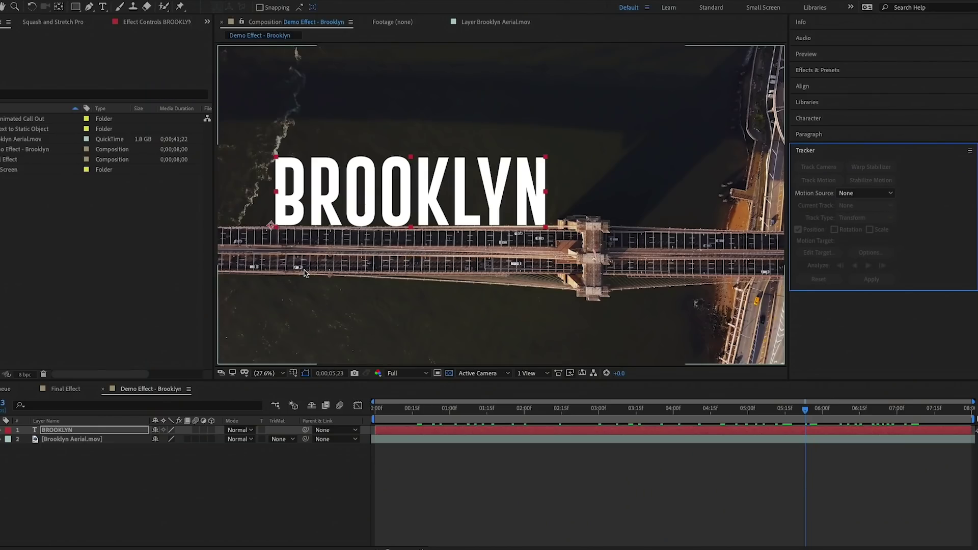
click(94, 441)
drag(396, 417, 346, 414)
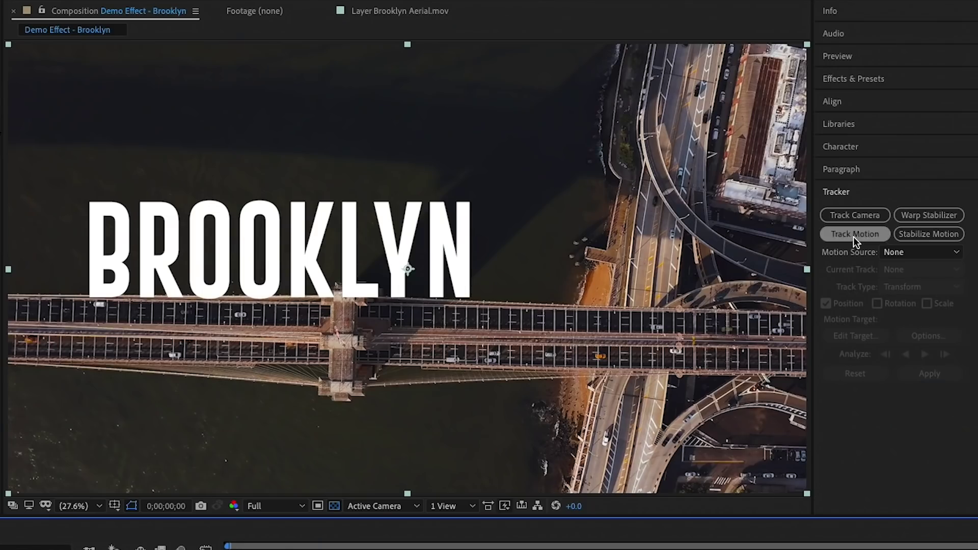
click(818, 182)
View the footage at 100% and place Track Point 1 on a high-contrast corner of the bridge tower.
click(77, 506)
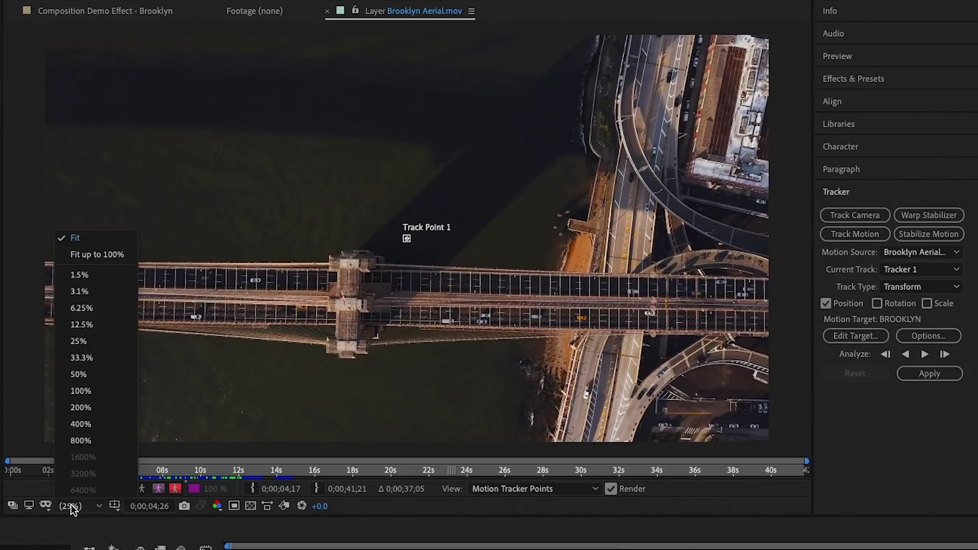
click(82, 392)
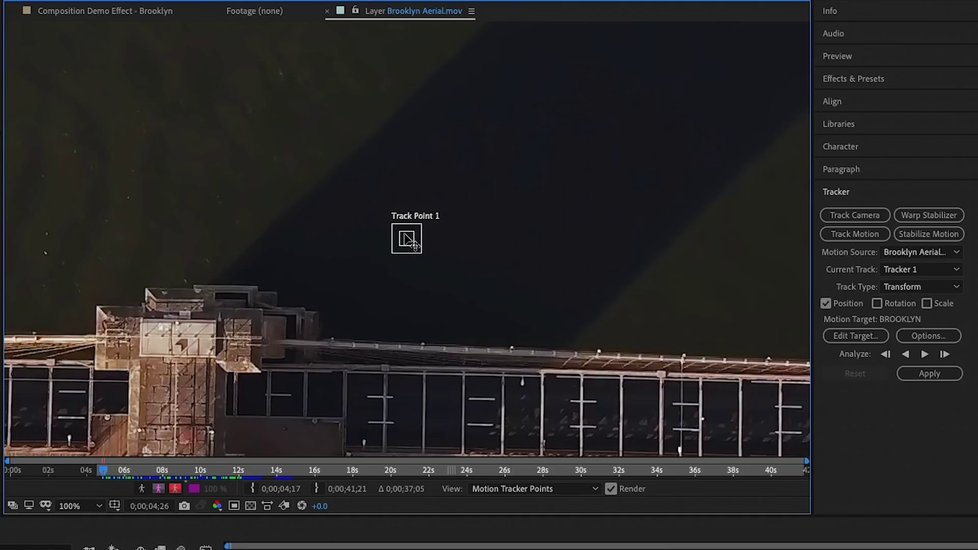
drag(407, 238, 215, 319)
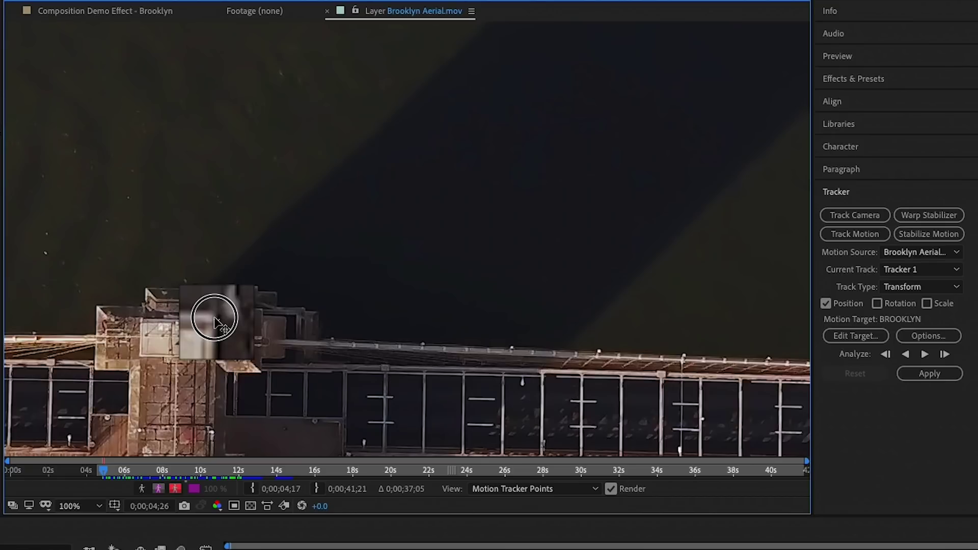
drag(216, 320, 216, 321)
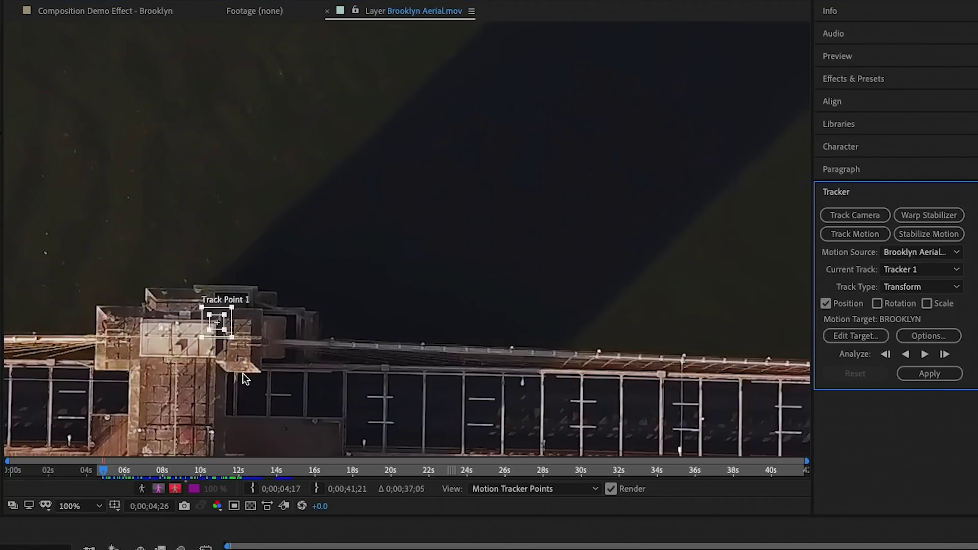
Set the tracker's motion target to the BROOKLYN layer.
click(855, 336)
click(397, 351)
click(400, 368)
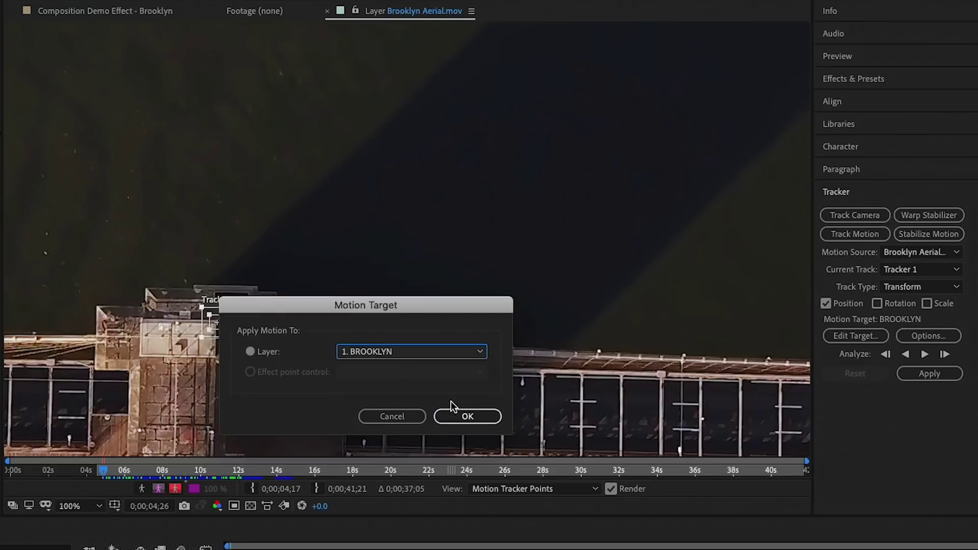
click(474, 416)
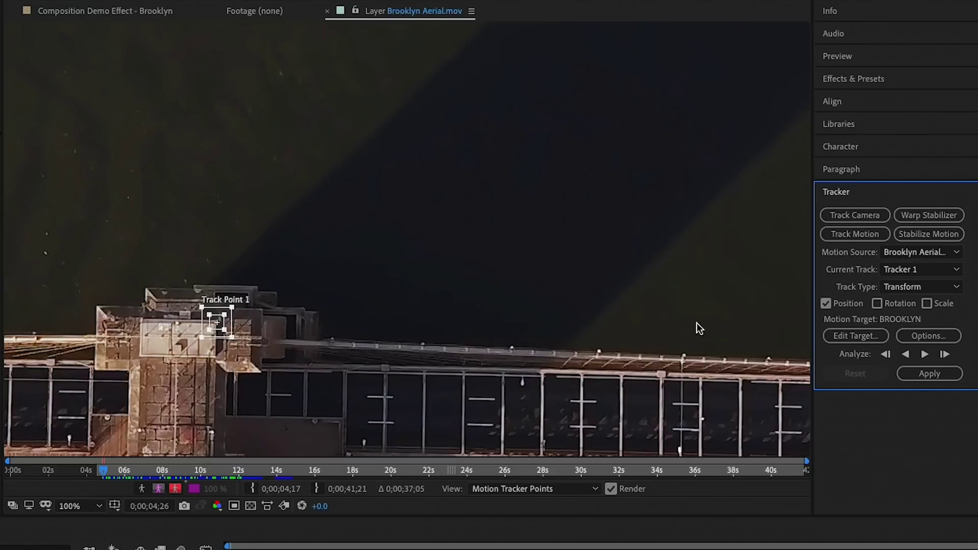
Analyze the bridge track forward and apply it to the target layer in both X and Y dimensions.
click(924, 355)
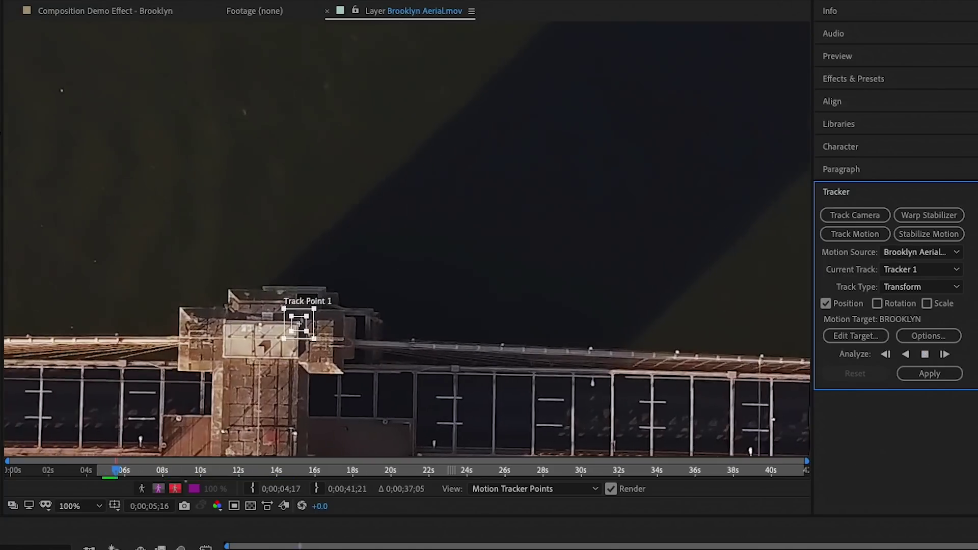
click(925, 355)
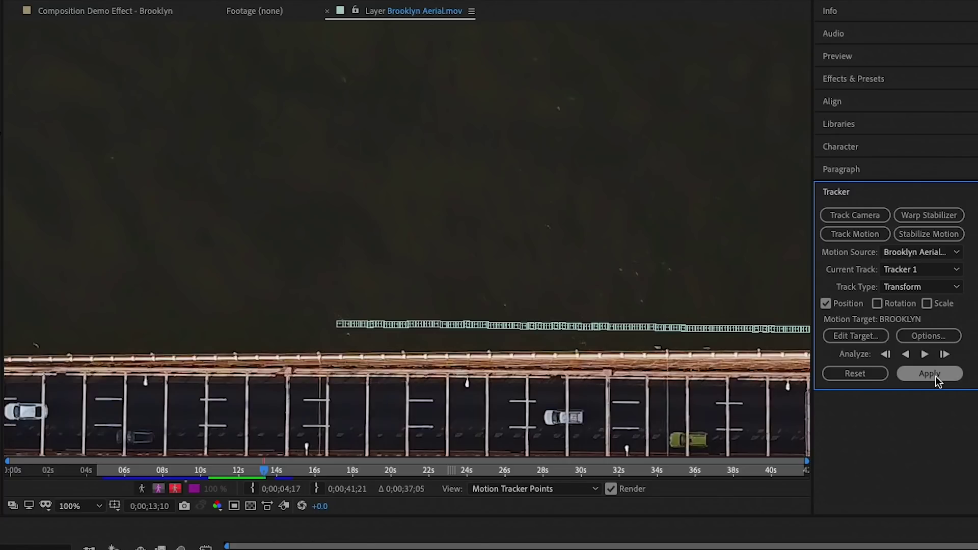
click(935, 375)
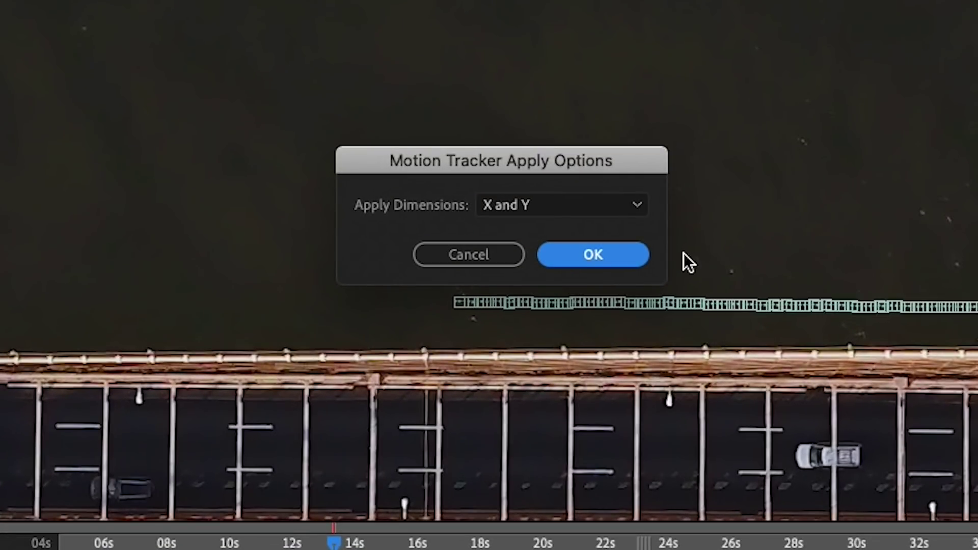
key(Return)
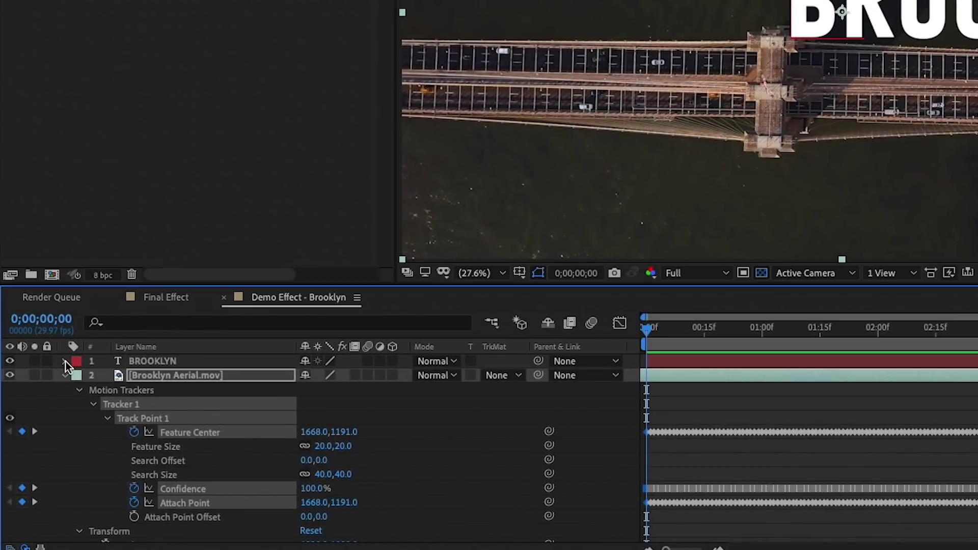
Reveal the BROOKLYN layer's Position keyframes and preview how the text follows the bridge.
click(65, 361)
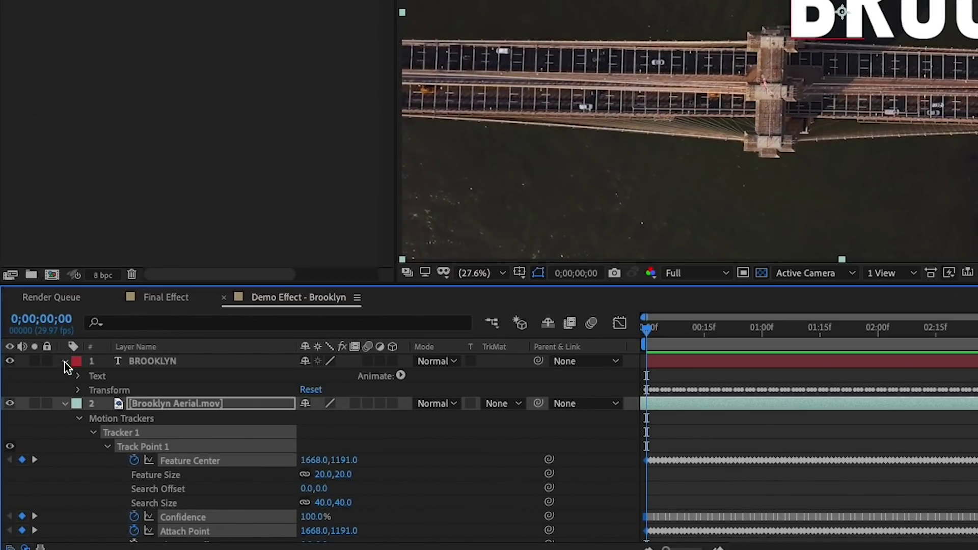
click(78, 390)
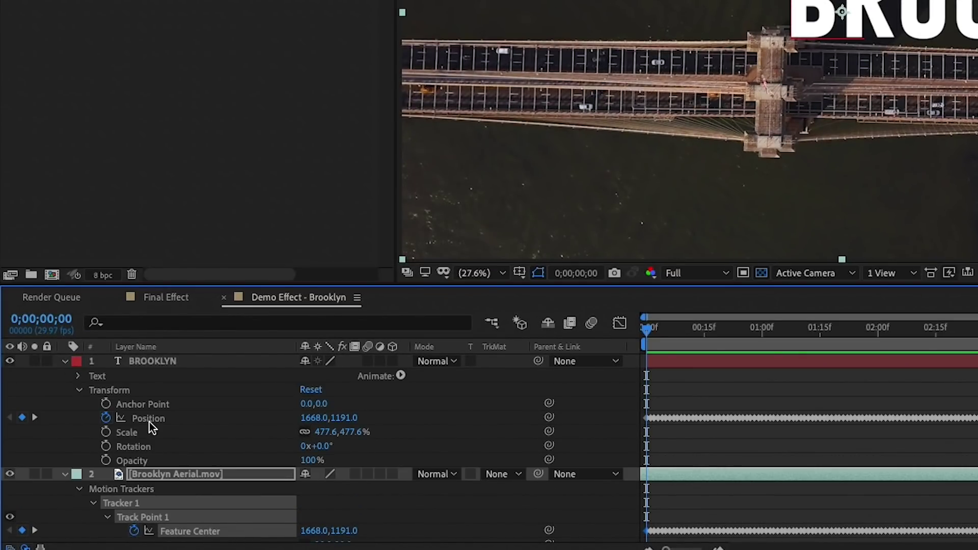
click(148, 418)
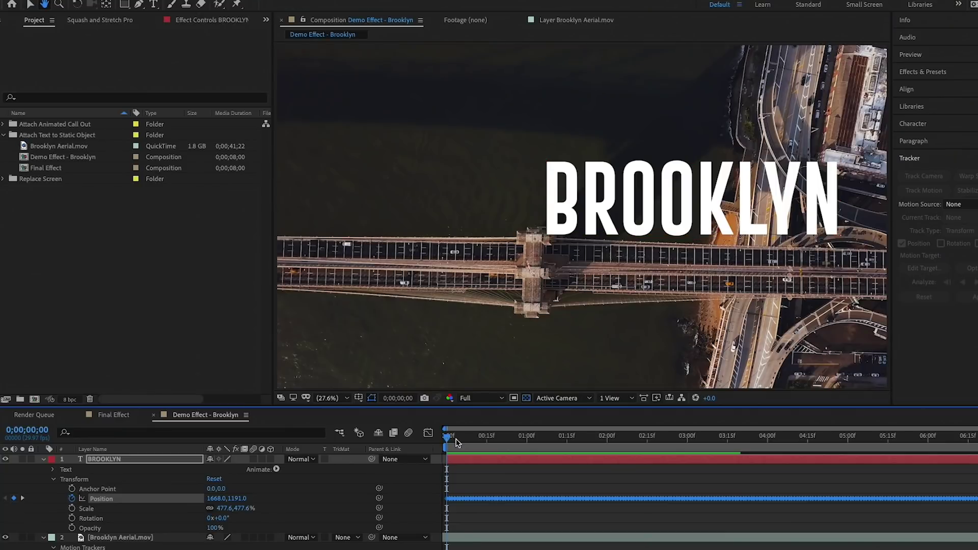
key(space)
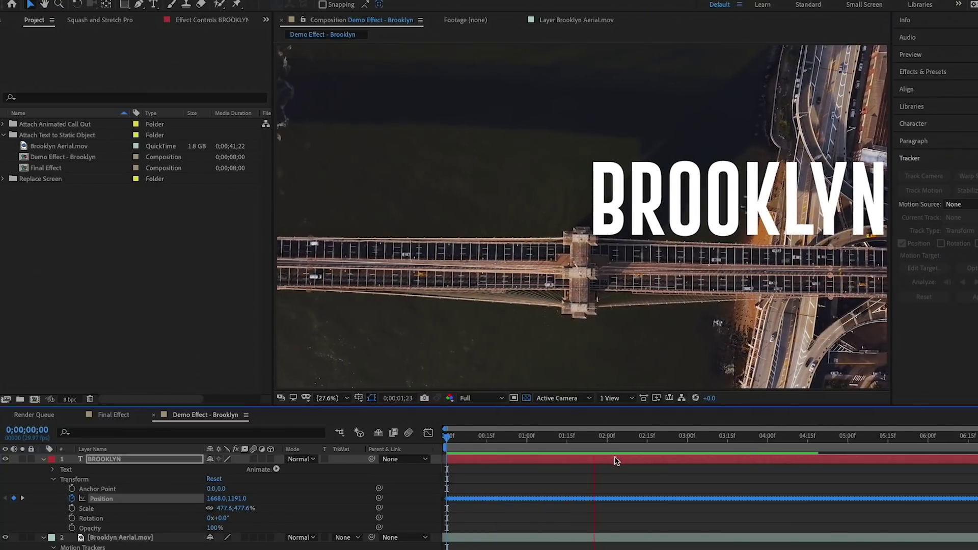
key(space)
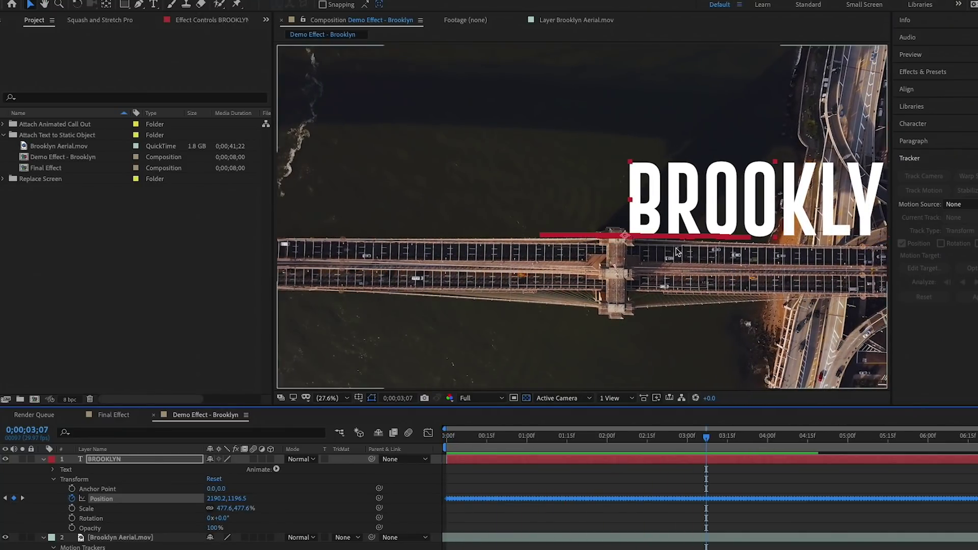
Return to the first frame and apply the Transform distort effect to the BROOKLYN text layer.
drag(706, 436, 431, 436)
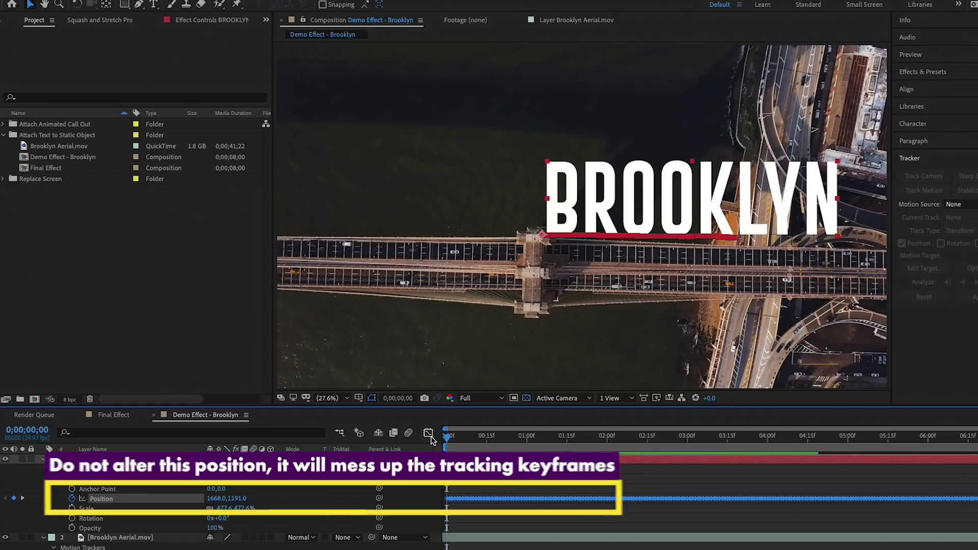
click(927, 73)
click(753, 87)
text(Transform)
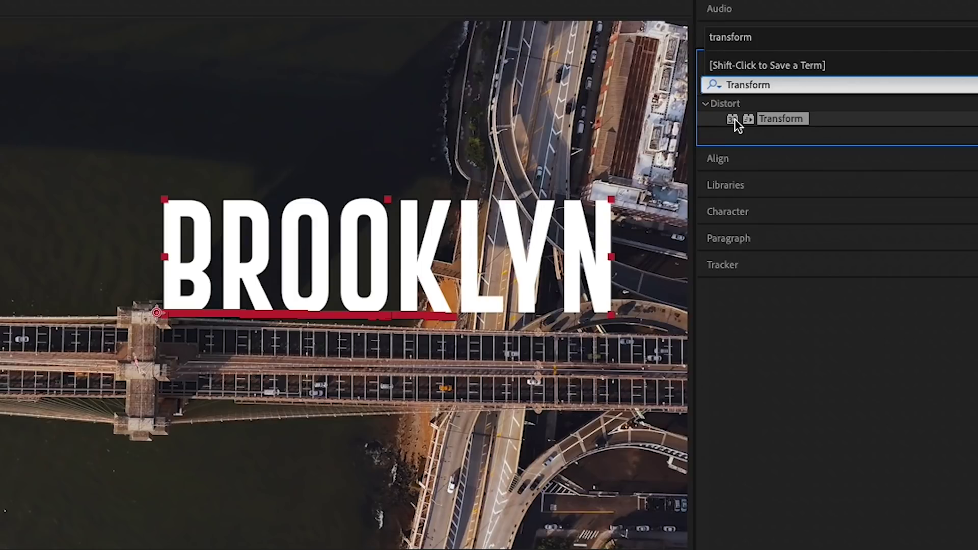
double_click(734, 118)
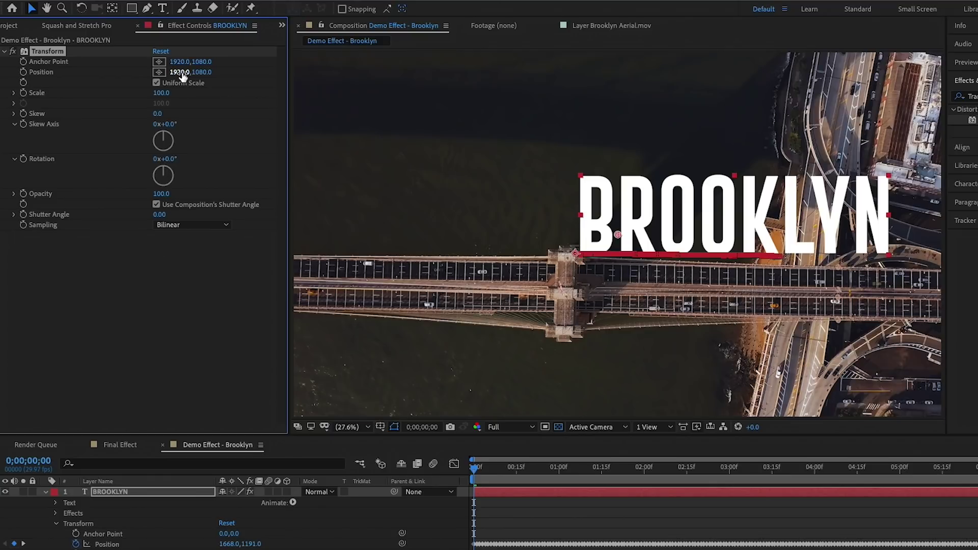
Set the Transform effect's position to -235, 1087 and its rotation to 2°, and play the composition.
drag(178, 72, 110, 73)
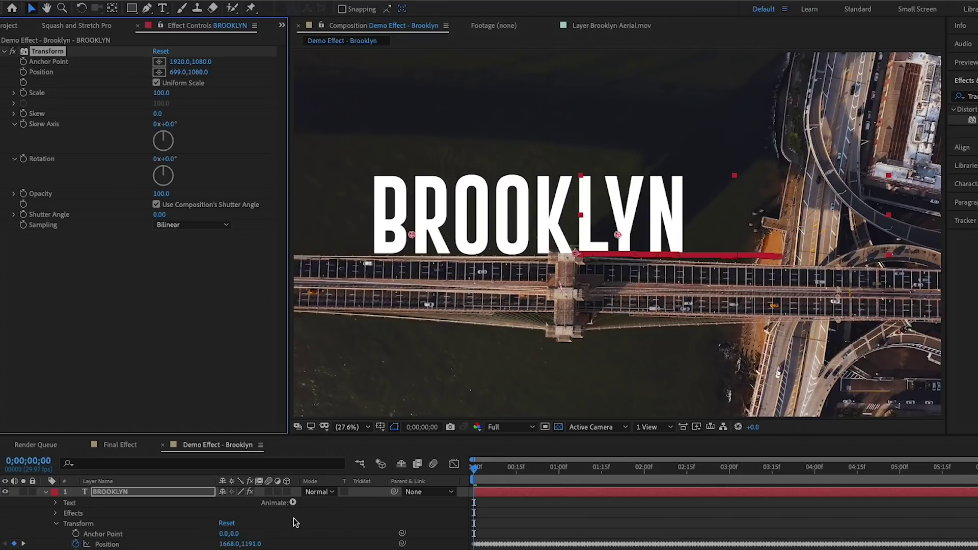
drag(189, 70, 2, 86)
drag(180, 74, 205, 75)
click(170, 159)
text(2)
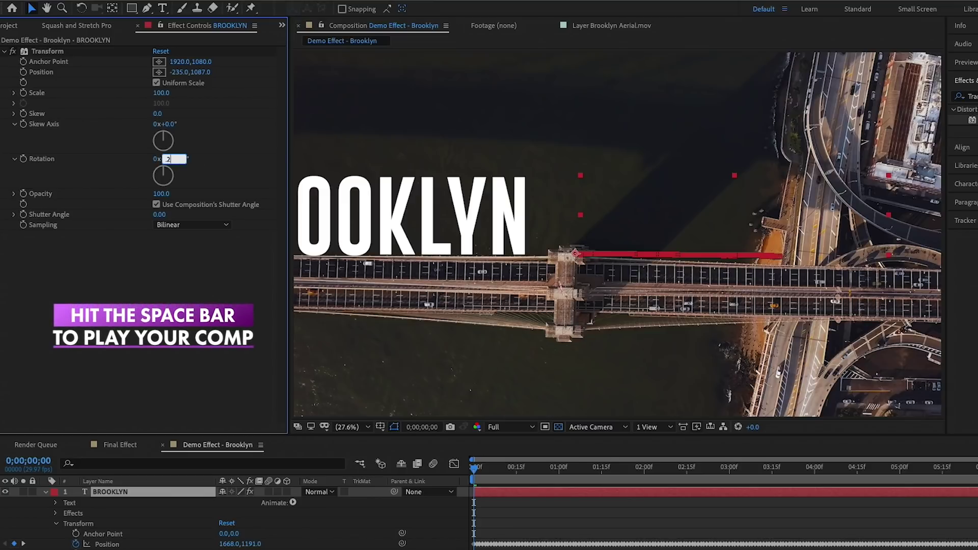
key(Return)
key(space)
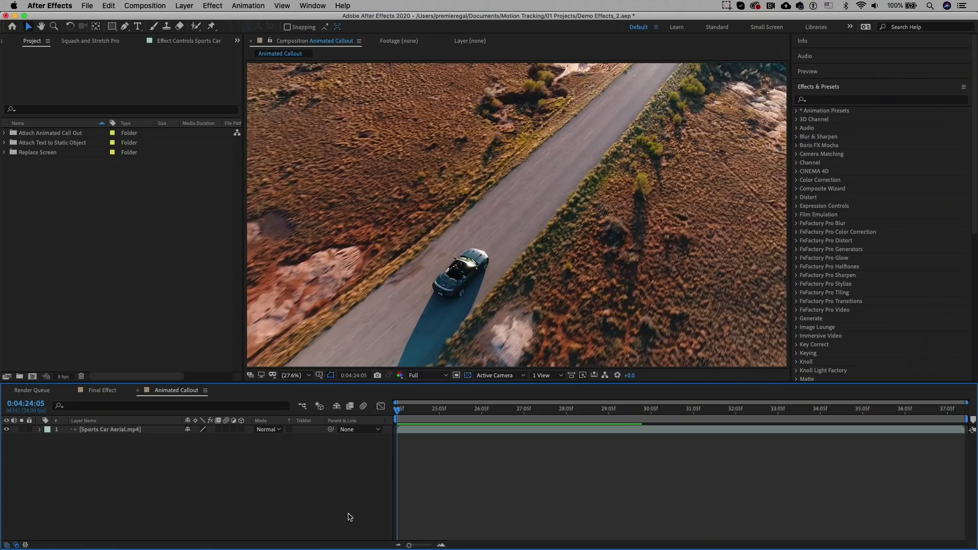
Preview the Sports Car Aerial.mp4 footage in the Animated Callout composition.
key(space)
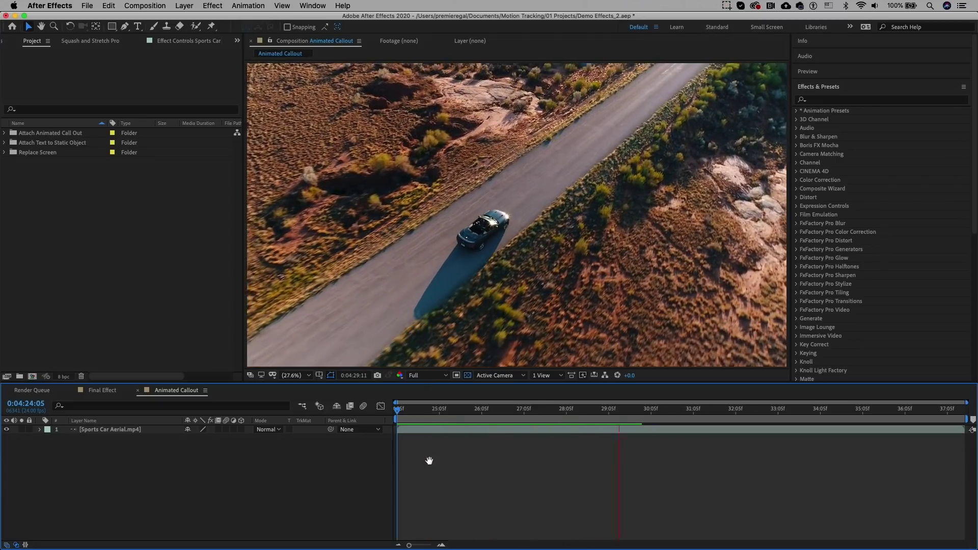
key(space)
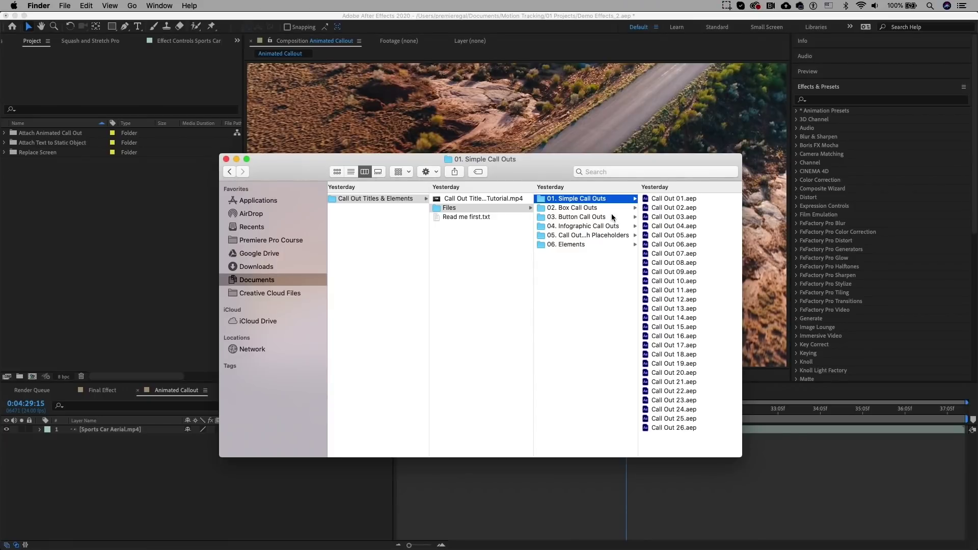
Find Box Call Out 03.aep in the 02. Box Call Outs folder and import it into the project.
click(561, 207)
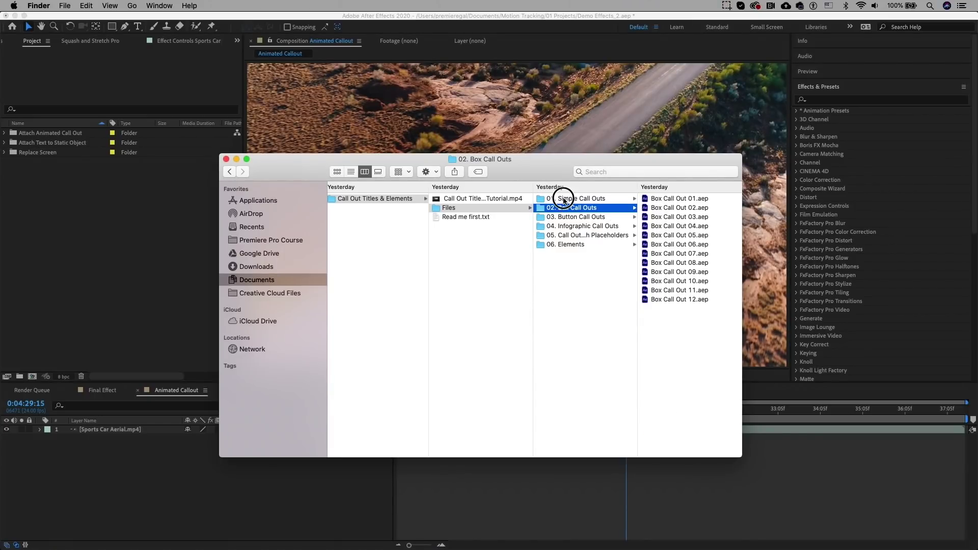
click(563, 198)
click(654, 199)
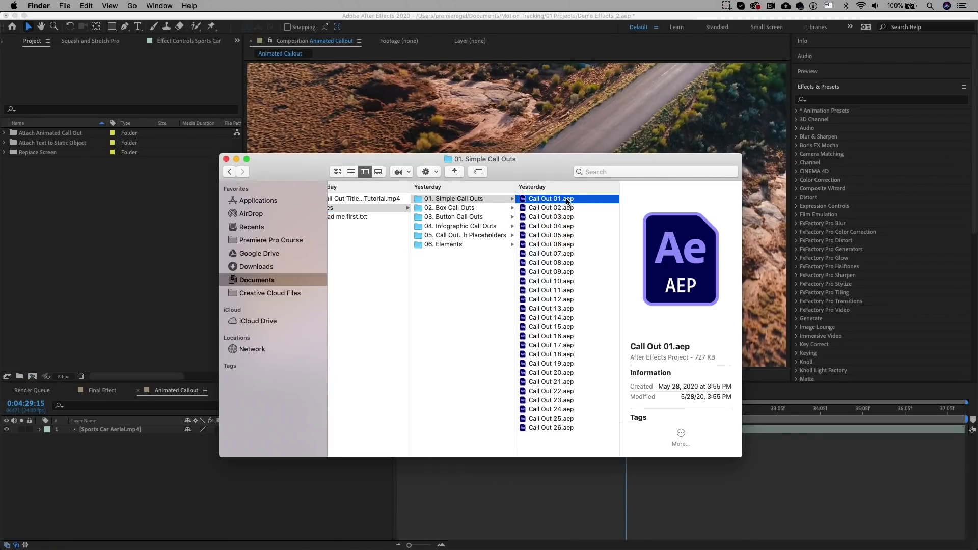
click(451, 207)
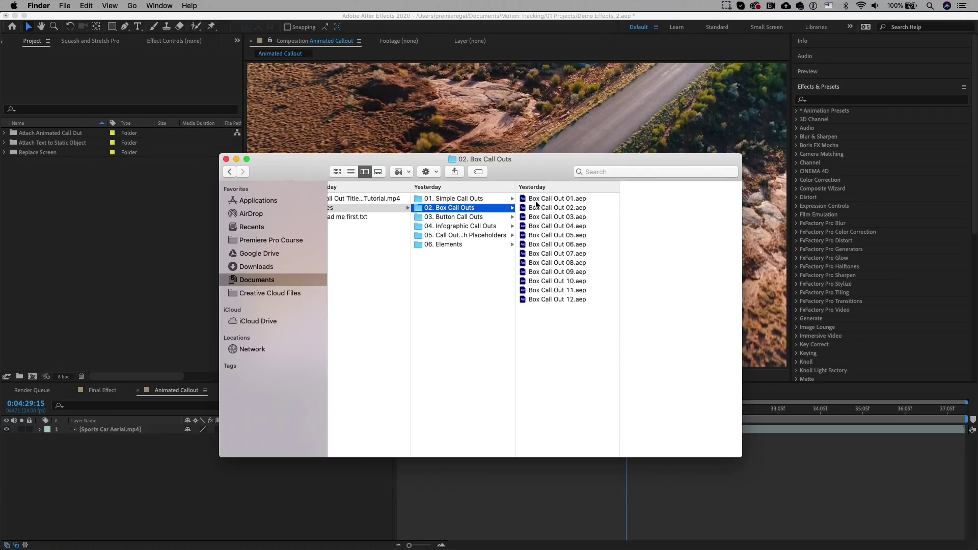
click(564, 219)
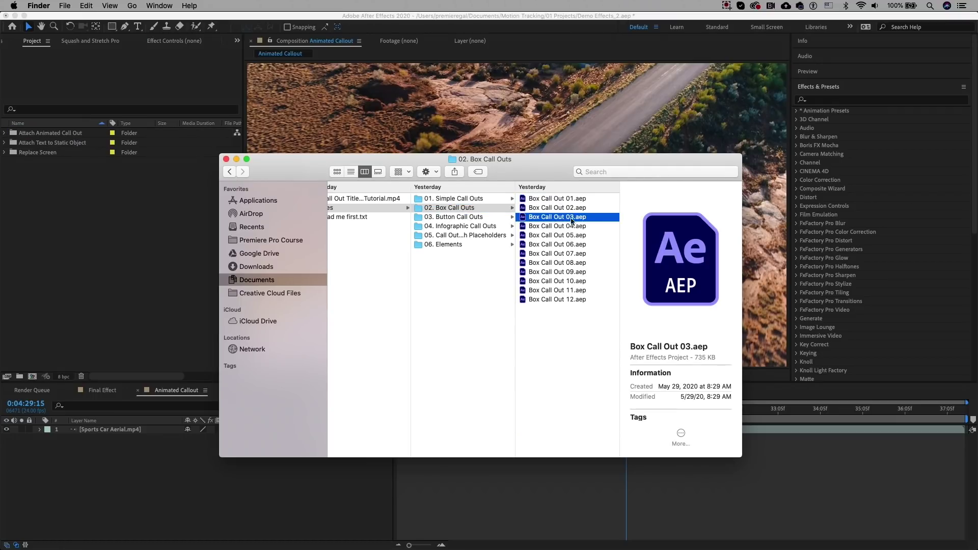
drag(572, 220, 9, 142)
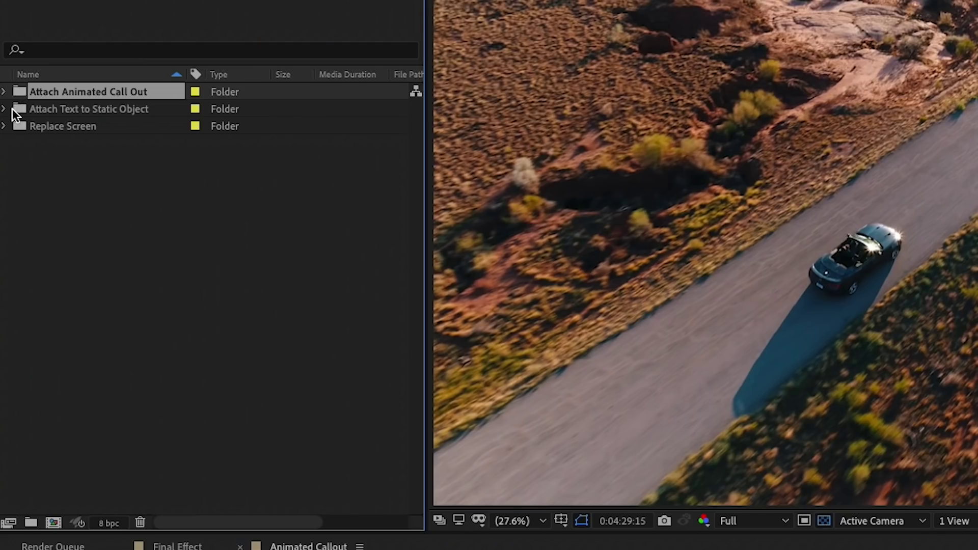
Add the Box Call Out 03 tracking composition to the Animated Callout timeline, above the Sports Car Aerial.mp4 layer.
click(9, 97)
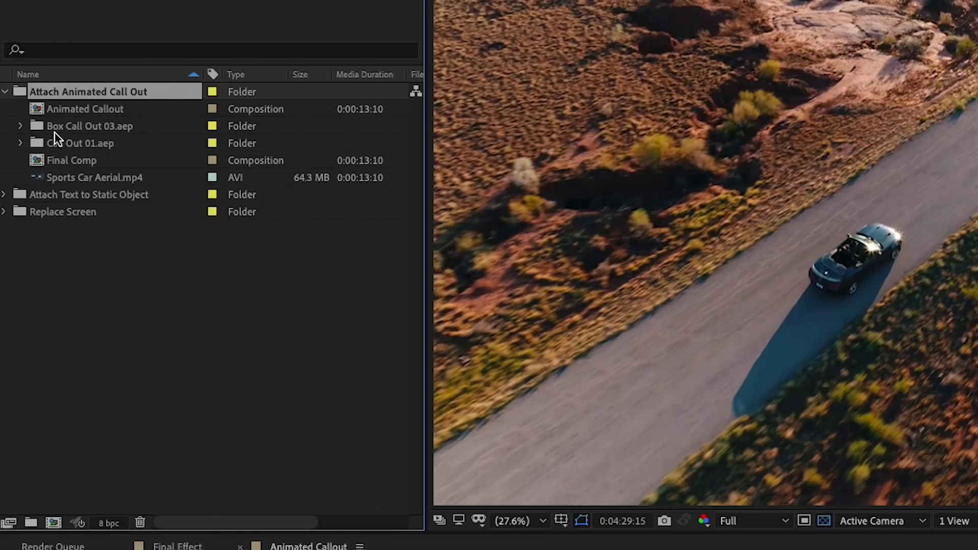
click(54, 131)
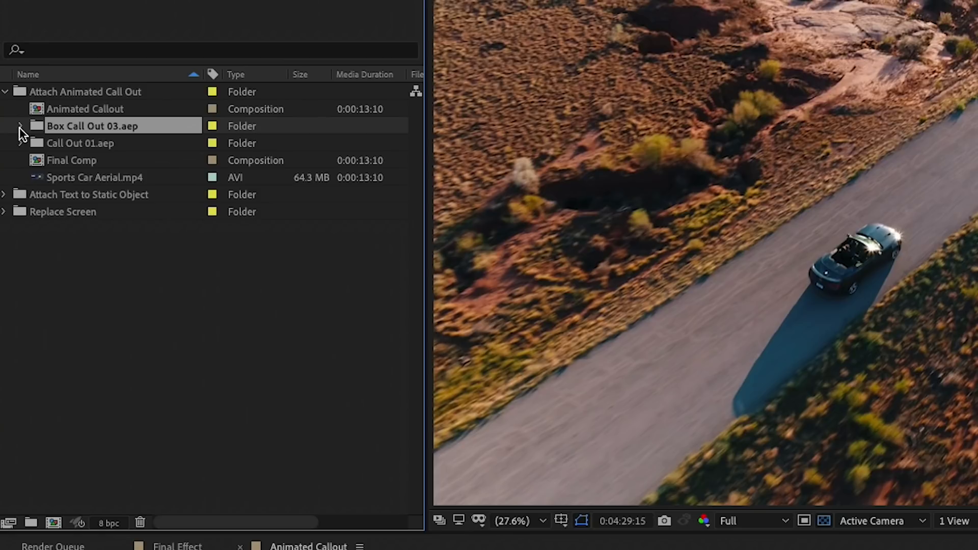
click(20, 126)
click(40, 161)
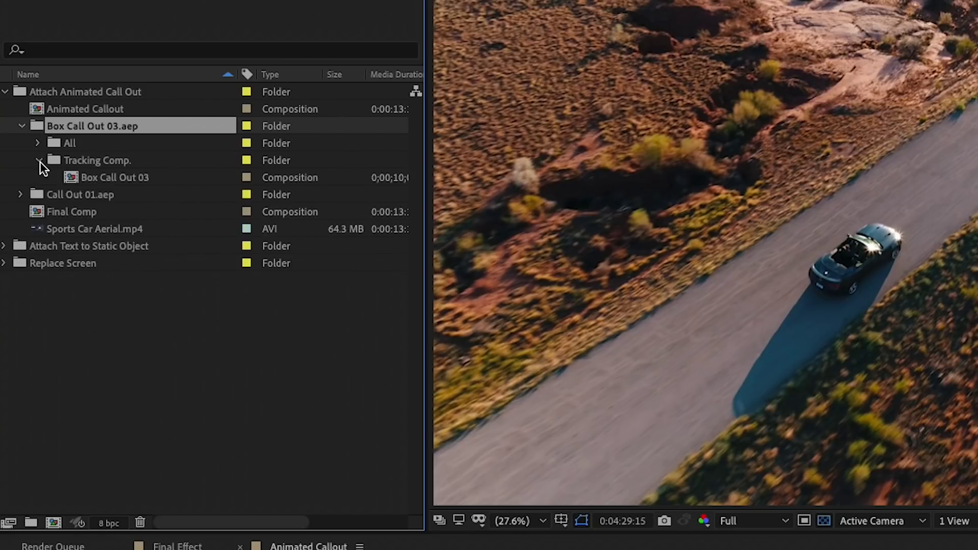
drag(96, 174, 168, 455)
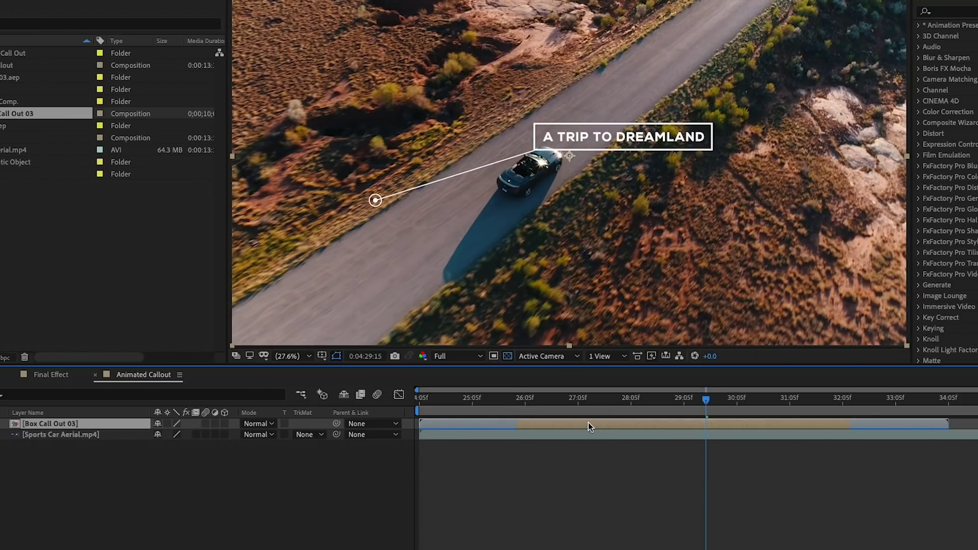
Shorten the Box Call Out 03 layer to end at about 0:04:30:20 and scrub through the callout animation.
drag(950, 423, 741, 422)
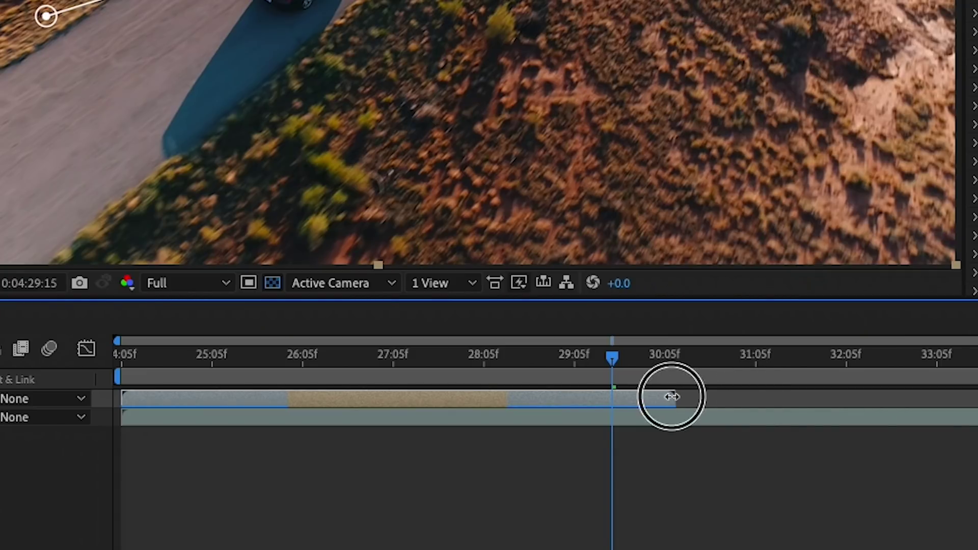
drag(671, 396, 719, 407)
drag(611, 356, 715, 372)
drag(656, 380, 341, 382)
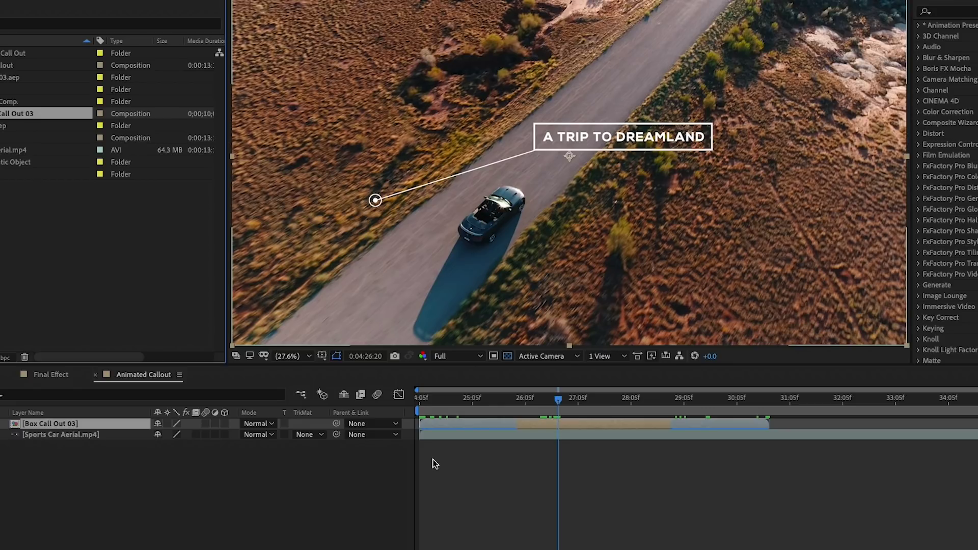
Return to the first frame and start Track Motion on the Sports Car Aerial.mp4 layer.
drag(455, 400, 381, 402)
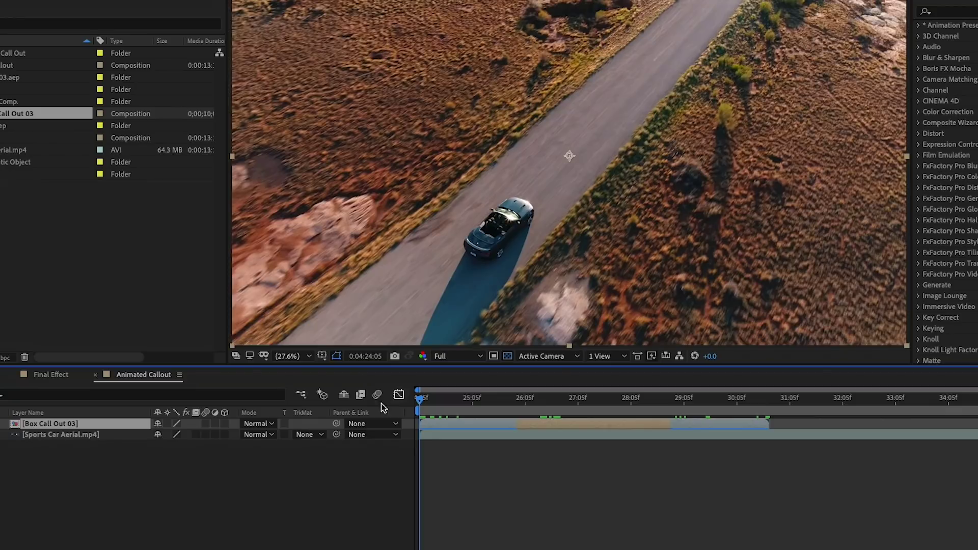
click(42, 440)
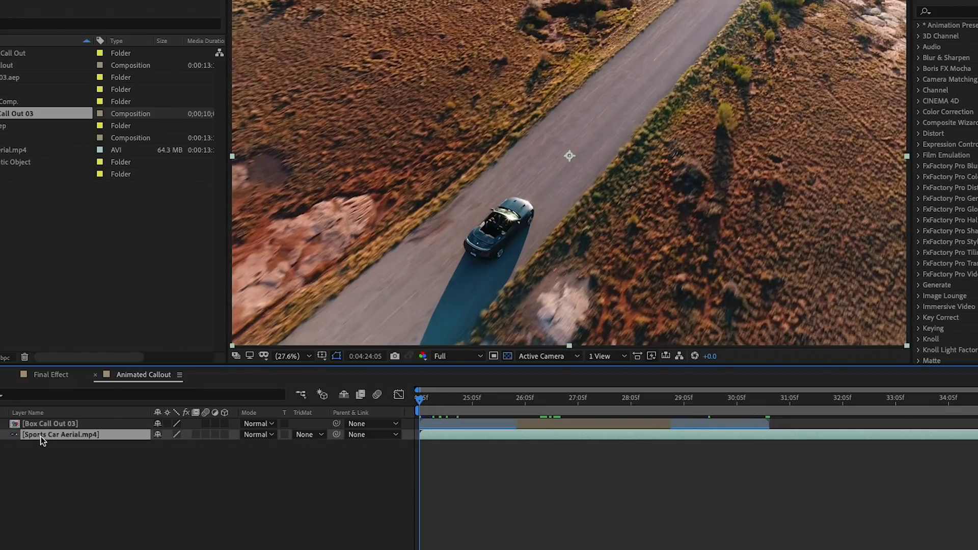
click(831, 68)
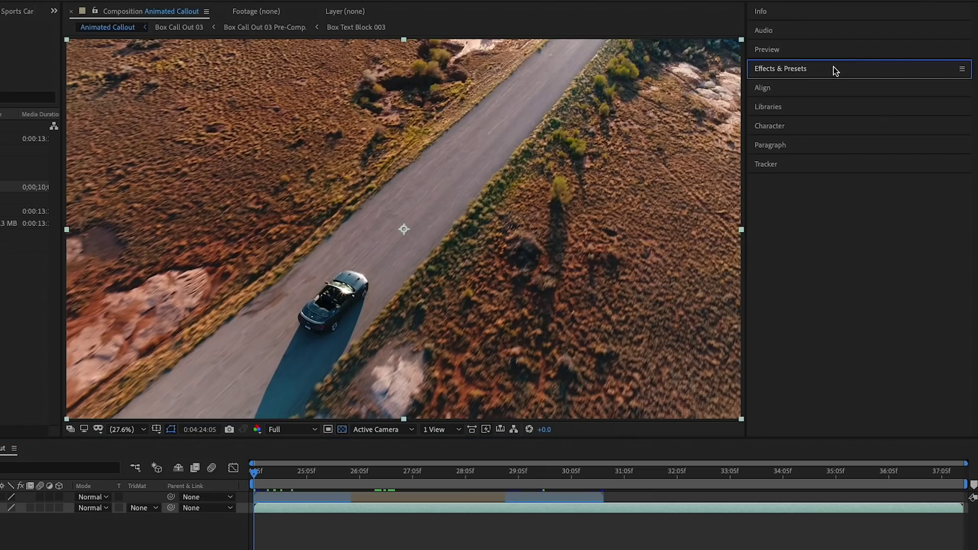
click(766, 164)
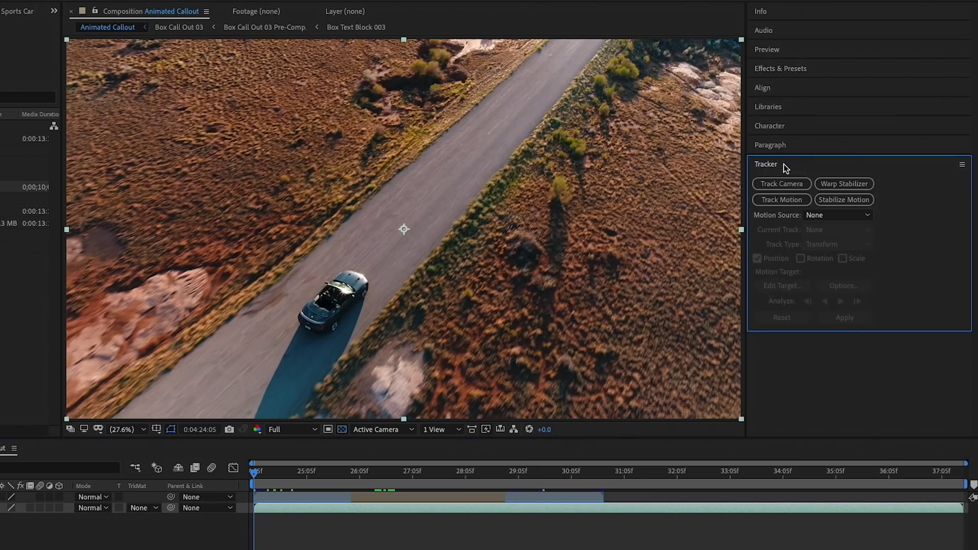
click(785, 202)
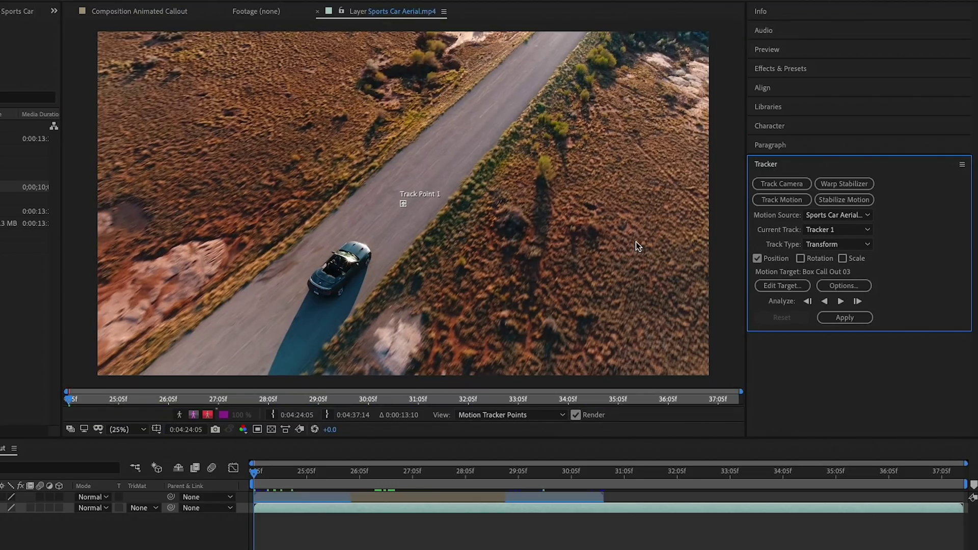
Magnify the layer view to 100% and place Track Point 1 on the rear of the car.
click(131, 430)
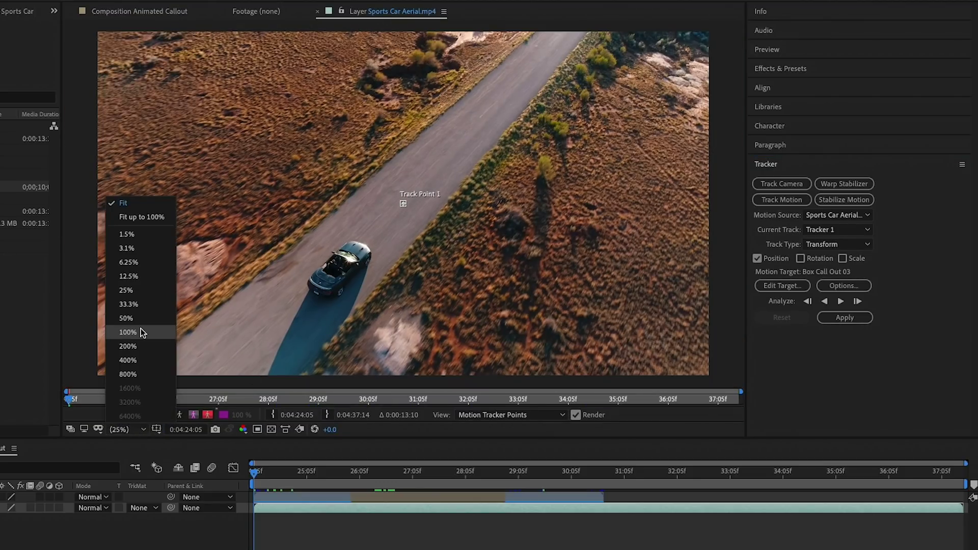
click(142, 332)
drag(392, 205, 334, 344)
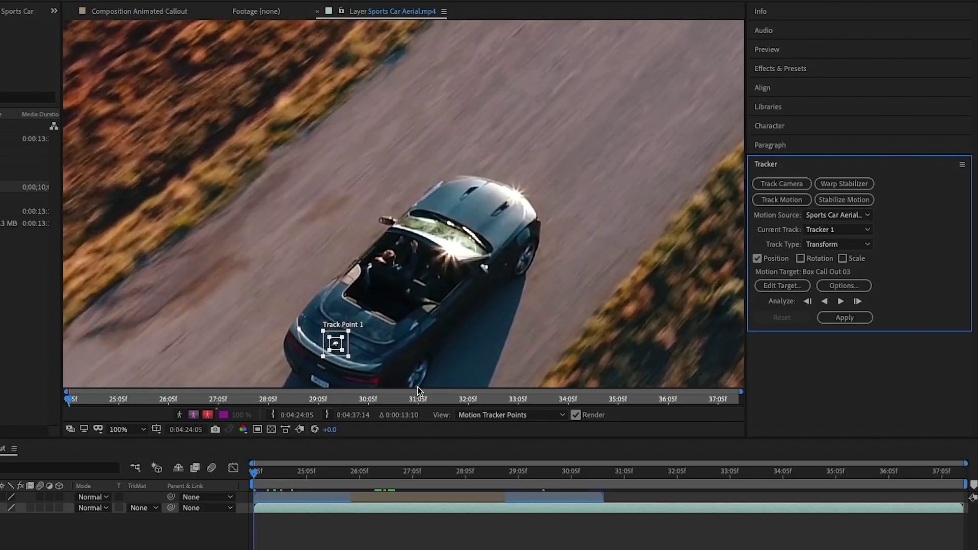
Set Box Call Out 03 as the motion target and analyze the car's motion forward through the clip.
click(770, 288)
click(380, 294)
click(383, 309)
click(457, 352)
click(840, 302)
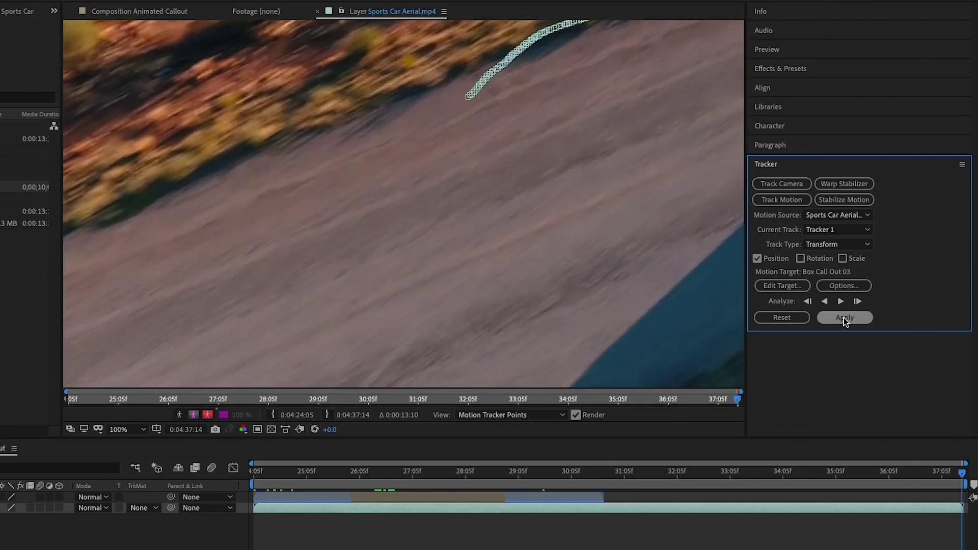
Apply the tracking data to the Box Call Out 03 layer and scrub to 0:04:28:01.
click(843, 317)
click(421, 255)
drag(406, 412, 562, 429)
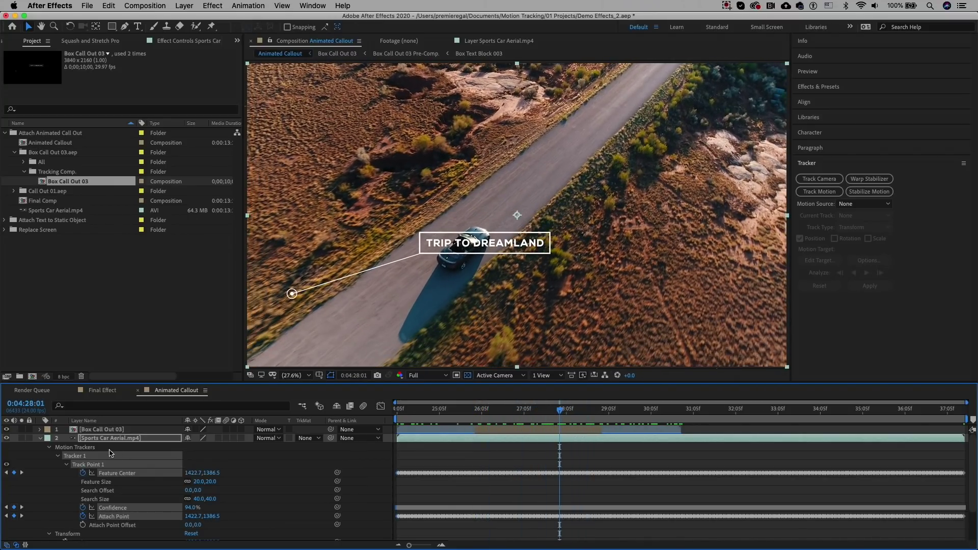
Reveal the Box Call Out 03 layer's Master Properties and set the Content point position to 1307.9, 576.0.
click(40, 439)
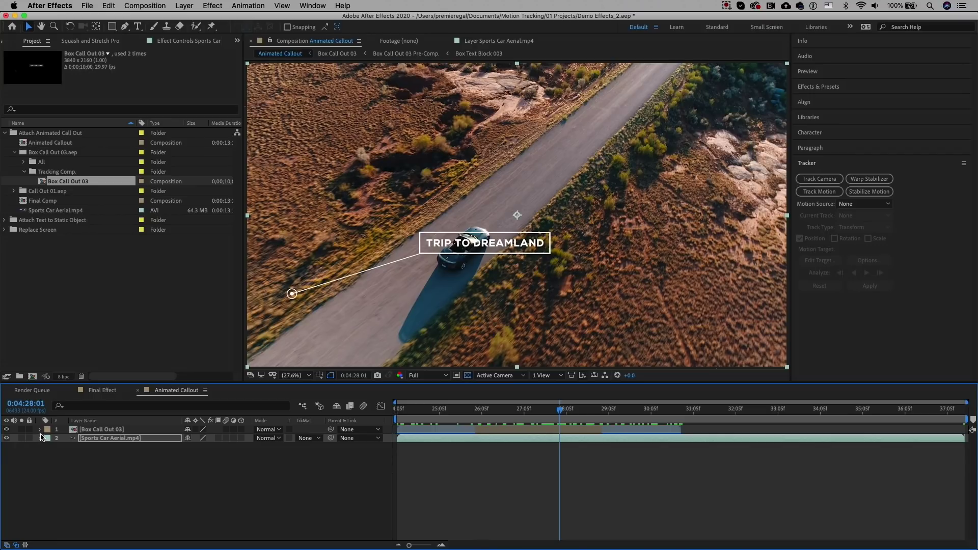
click(40, 430)
click(48, 448)
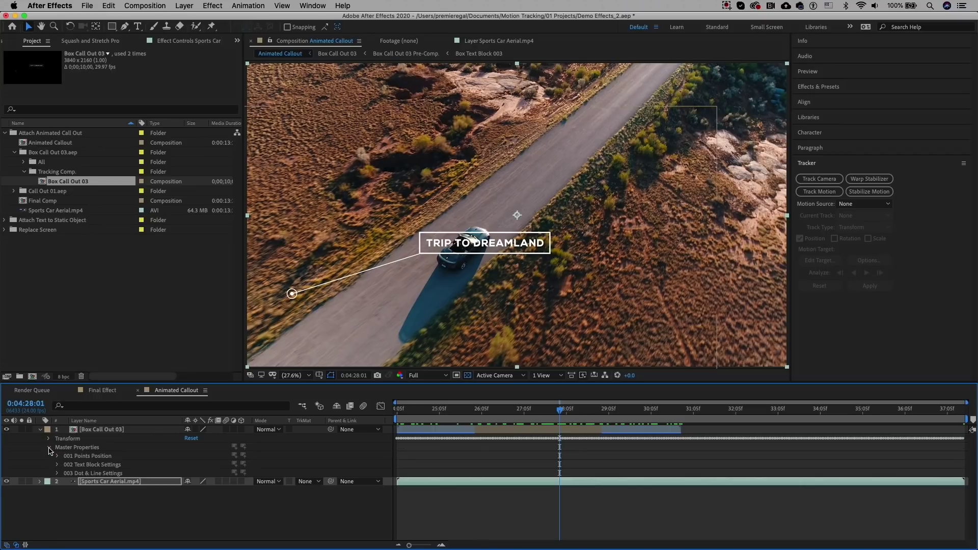
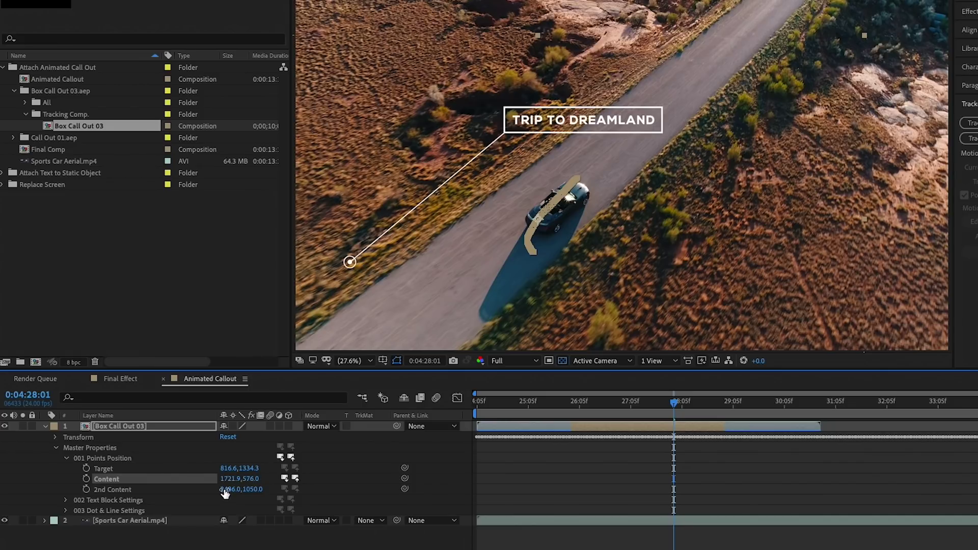
drag(226, 479, 5, 494)
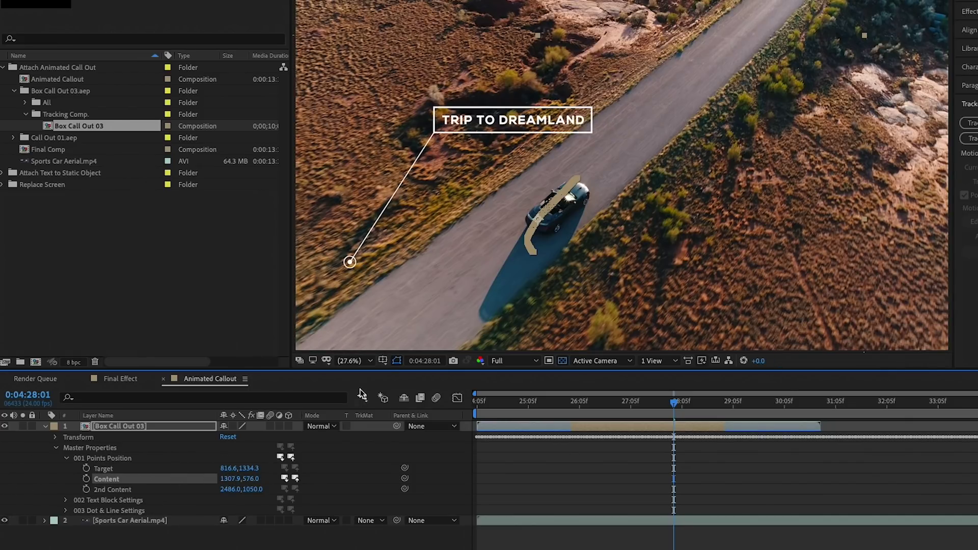
Set the callout's Target position to 1921.6, 1075.3 so the dot sits on the car's tracked point, checking at 100% magnification.
click(351, 360)
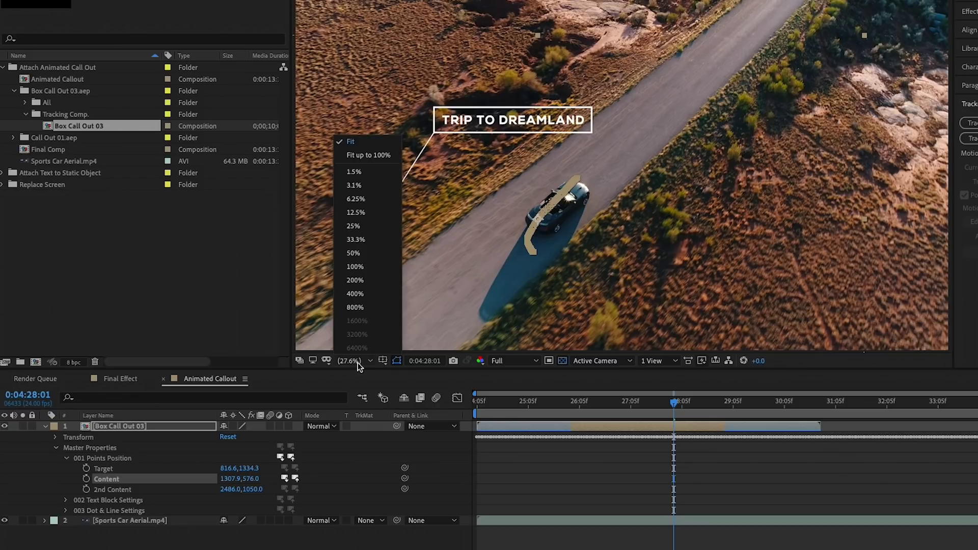
click(357, 267)
drag(525, 315, 853, 183)
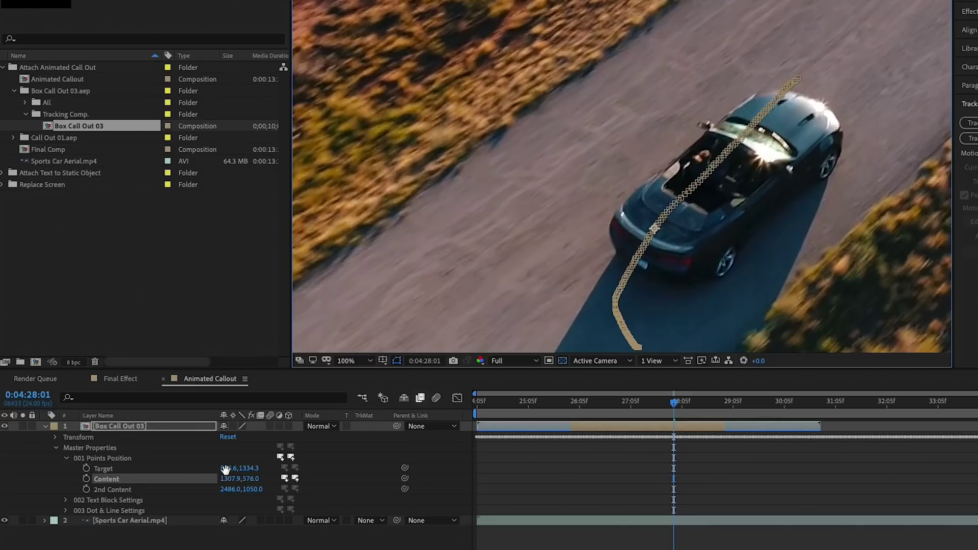
drag(226, 469, 254, 471)
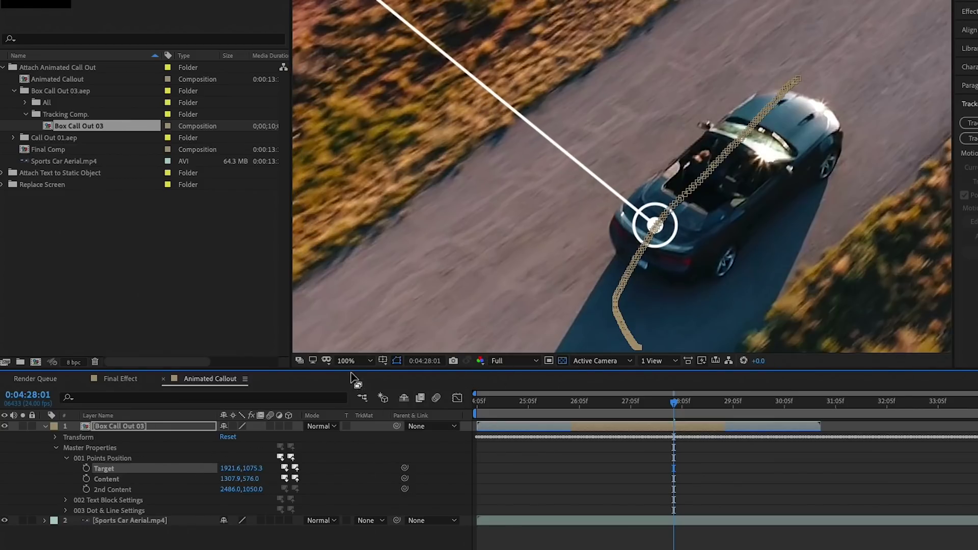
click(352, 360)
click(349, 139)
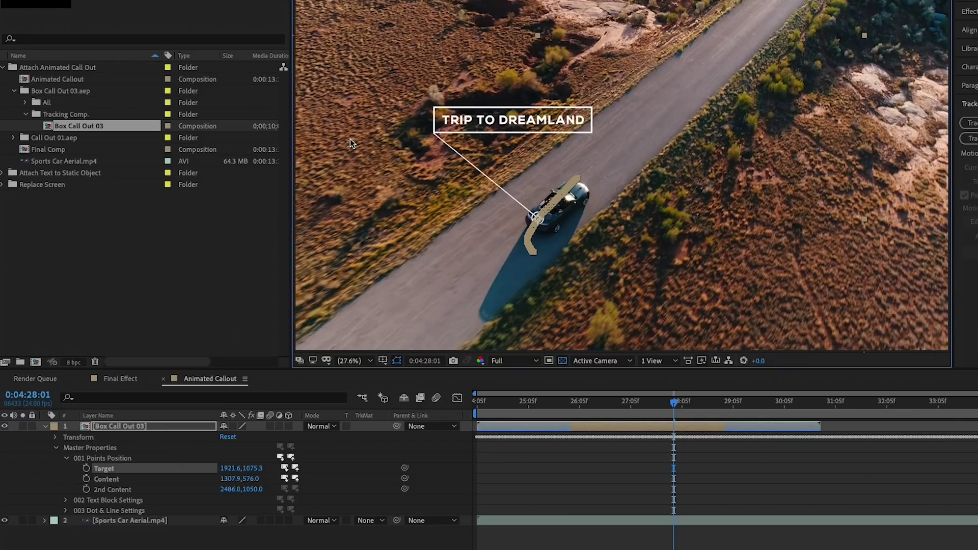
Set the callout's Title Position to 185.1, 517.0 in the Text Block Settings.
click(66, 458)
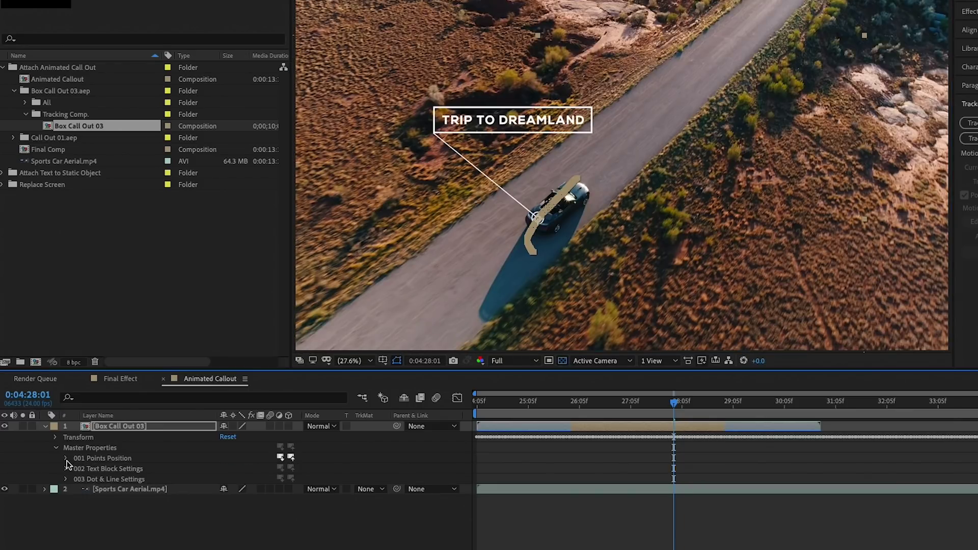
click(66, 469)
scroll(148, 470, down, 1)
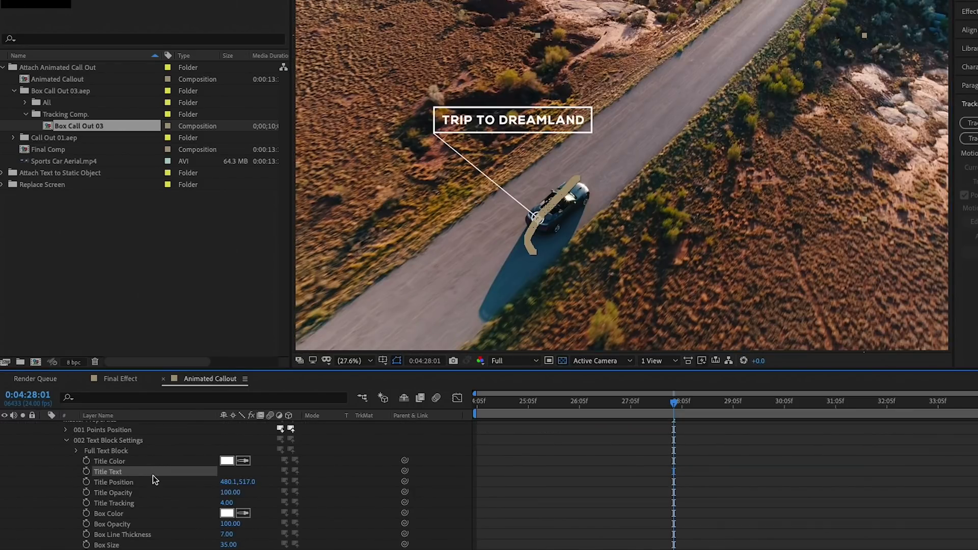
drag(227, 482, 65, 496)
scroll(111, 467, up, 1)
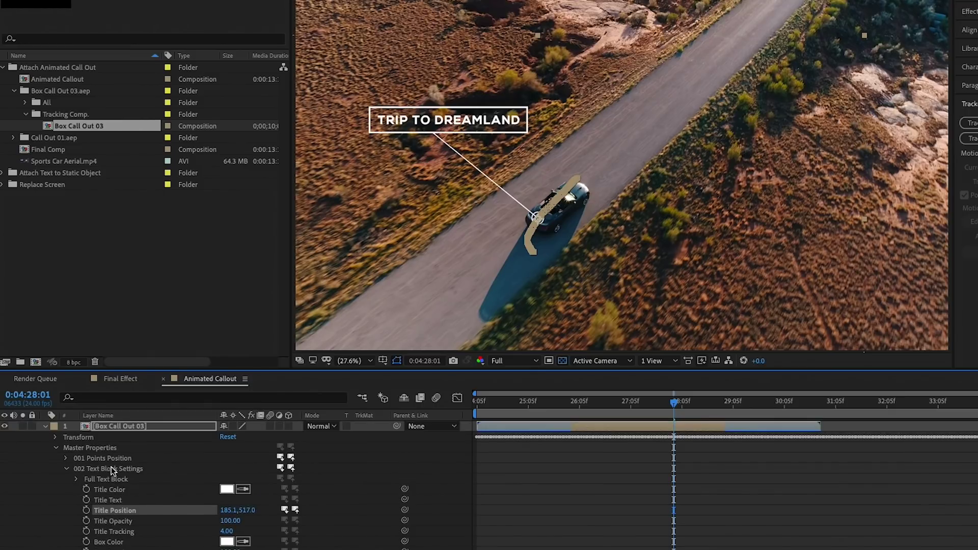
Shift the callout's Content point horizontally to 1397.9 and preview the tracked callout.
click(66, 458)
click(224, 479)
drag(224, 479, 248, 481)
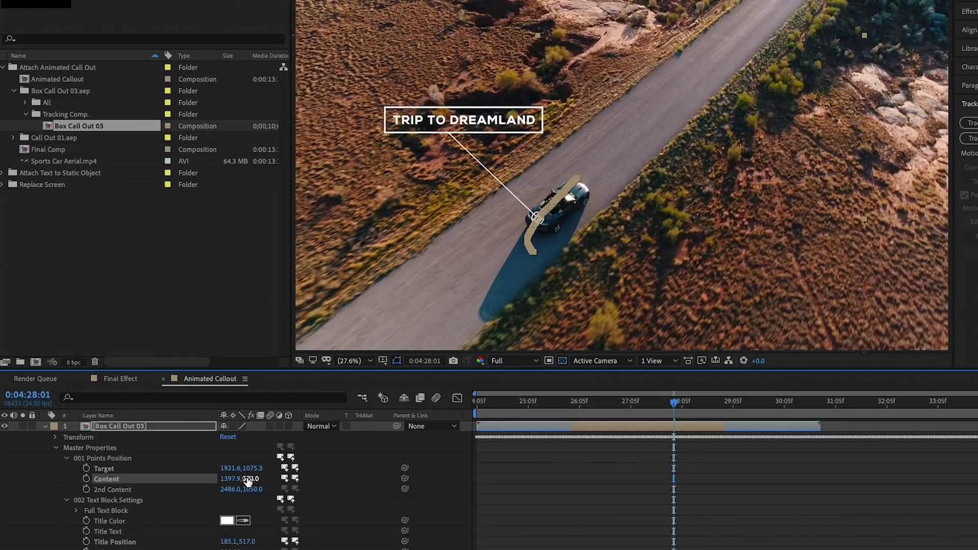
click(520, 475)
Examine the callout's remaining Text Block Settings and its Dot & Line Settings.
scroll(79, 510, down, 5)
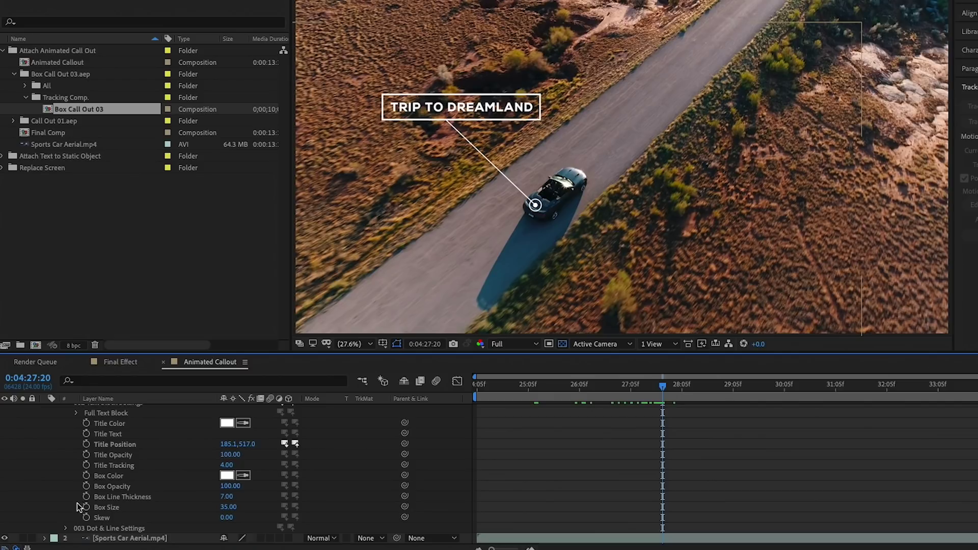
click(67, 530)
scroll(66, 532, down, 3)
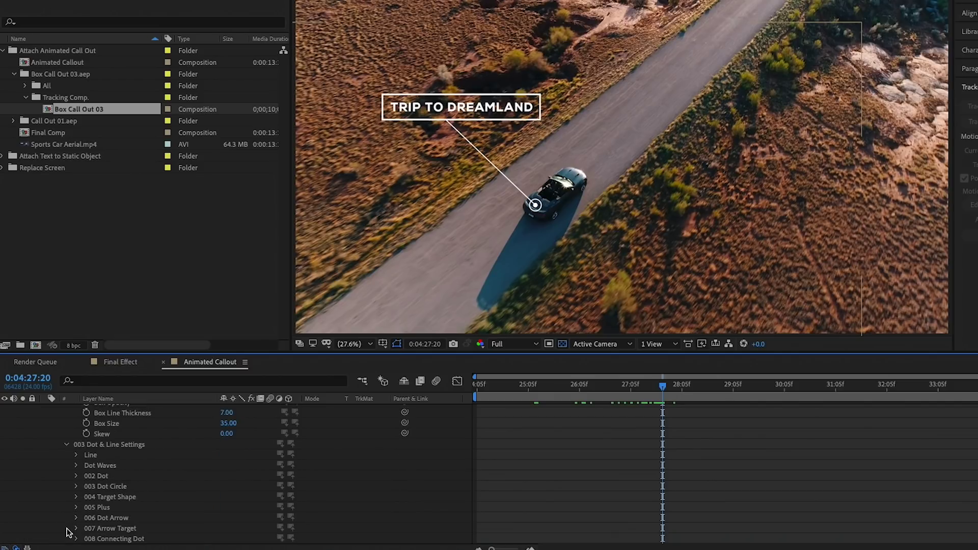
scroll(65, 490, down, 1)
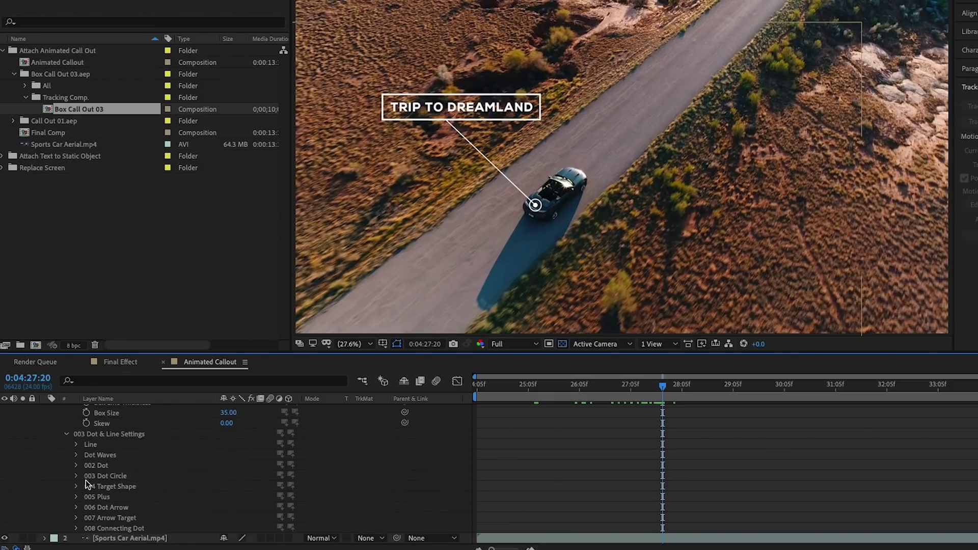
Turn off the Dot and the Dot Circle in the box callout's Dot & Line Settings.
click(76, 464)
scroll(78, 509, down, 1)
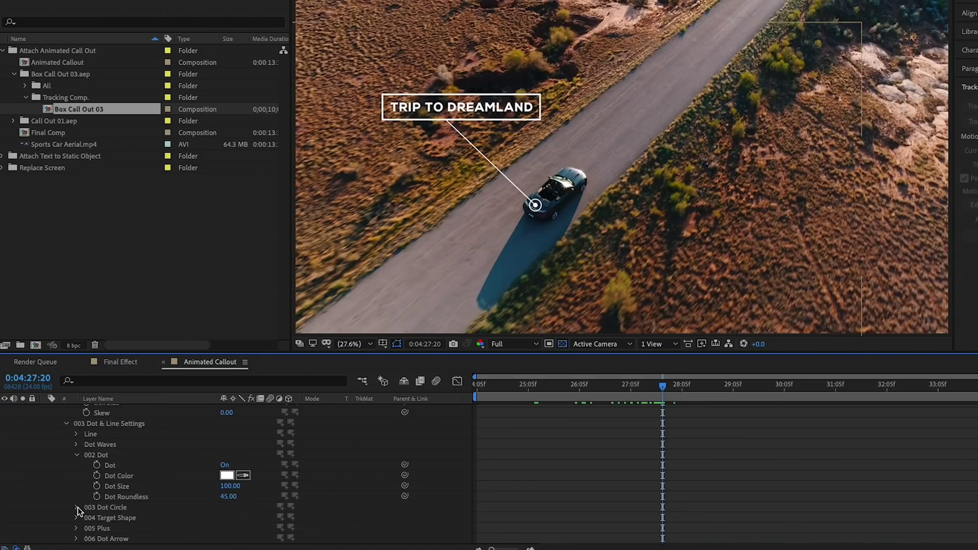
click(75, 508)
scroll(77, 509, down, 1)
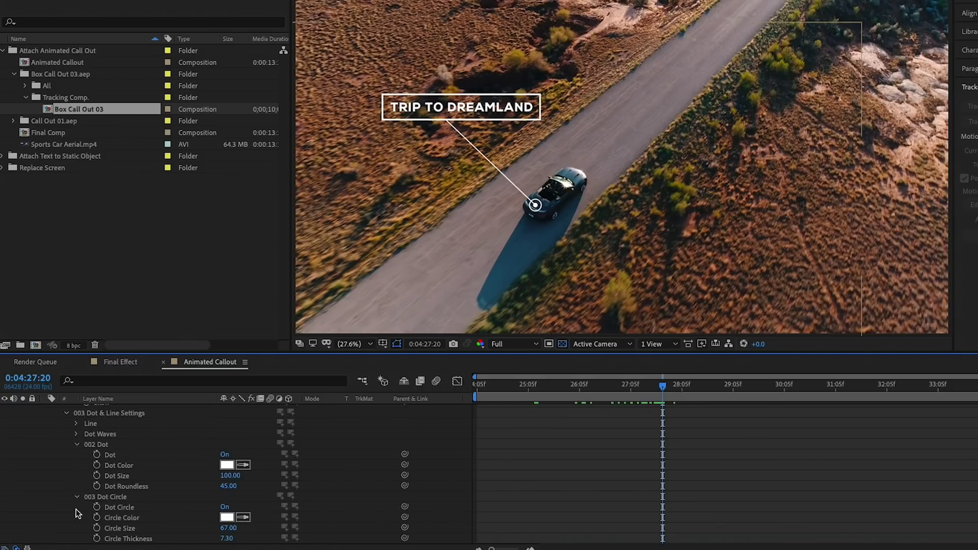
click(225, 455)
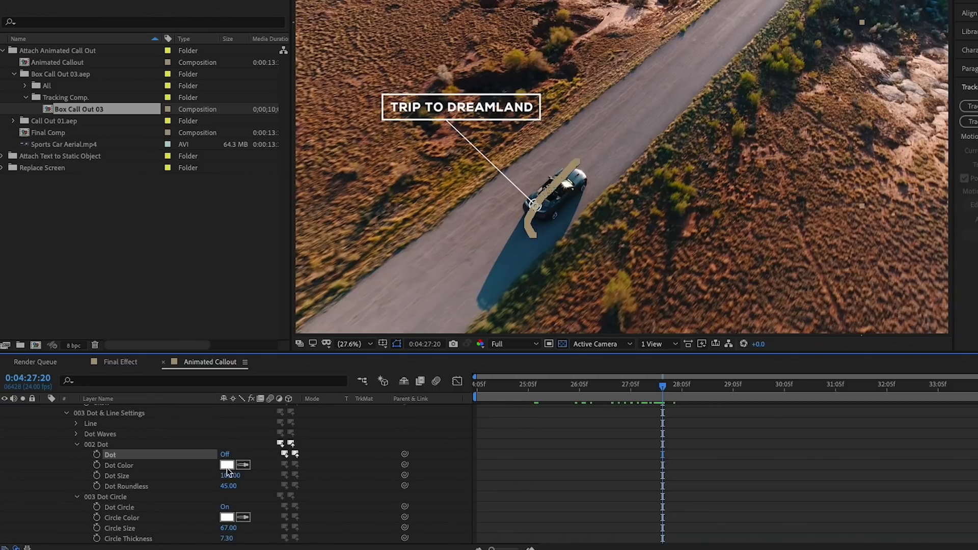
click(225, 507)
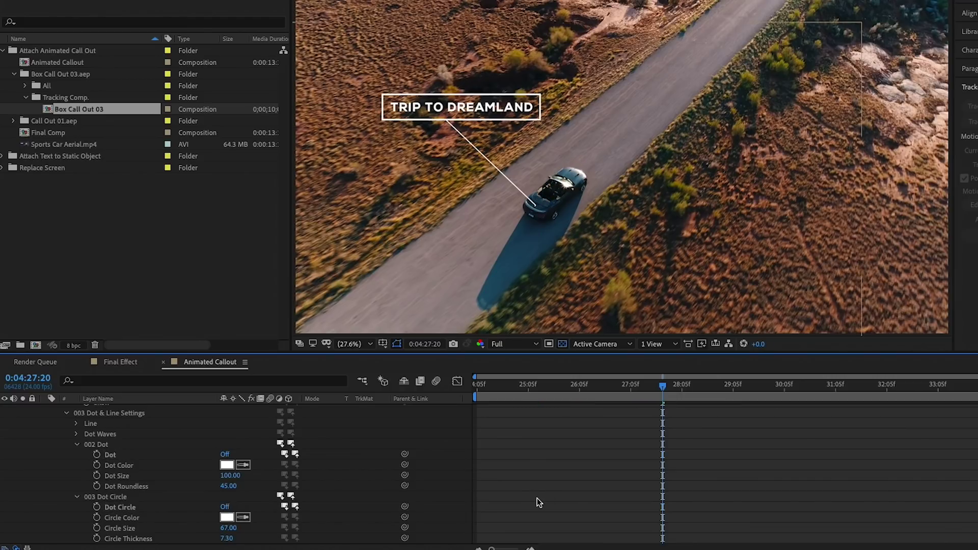
Turn on the Plus marker in the box callout's Dot & Line Settings and preview it on the moving car.
scroll(249, 507, down, 3)
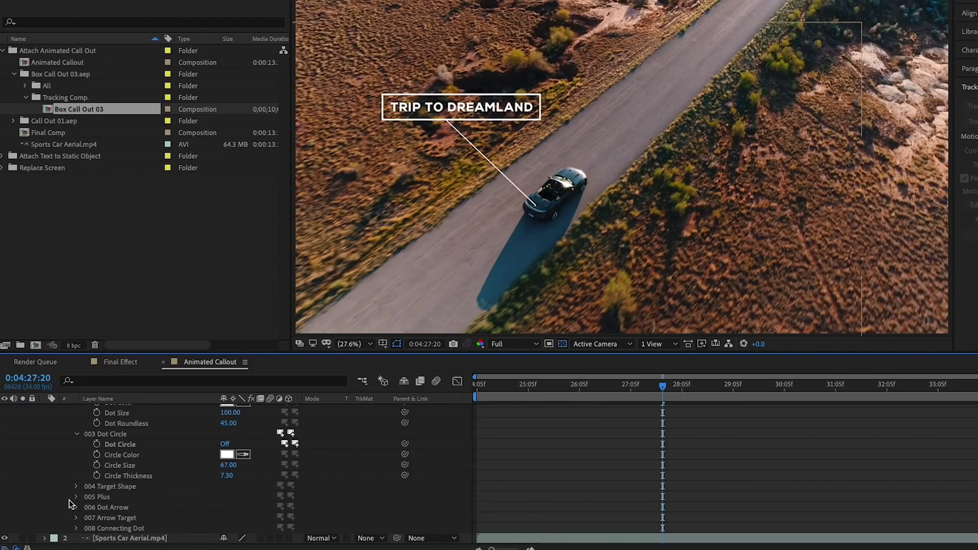
click(75, 496)
scroll(191, 497, down, 3)
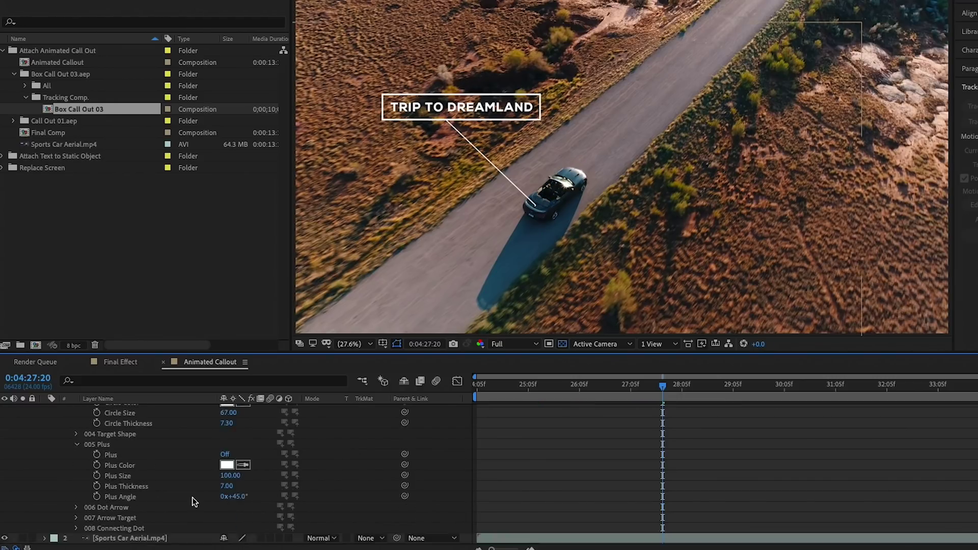
click(225, 453)
click(578, 484)
drag(518, 381, 709, 395)
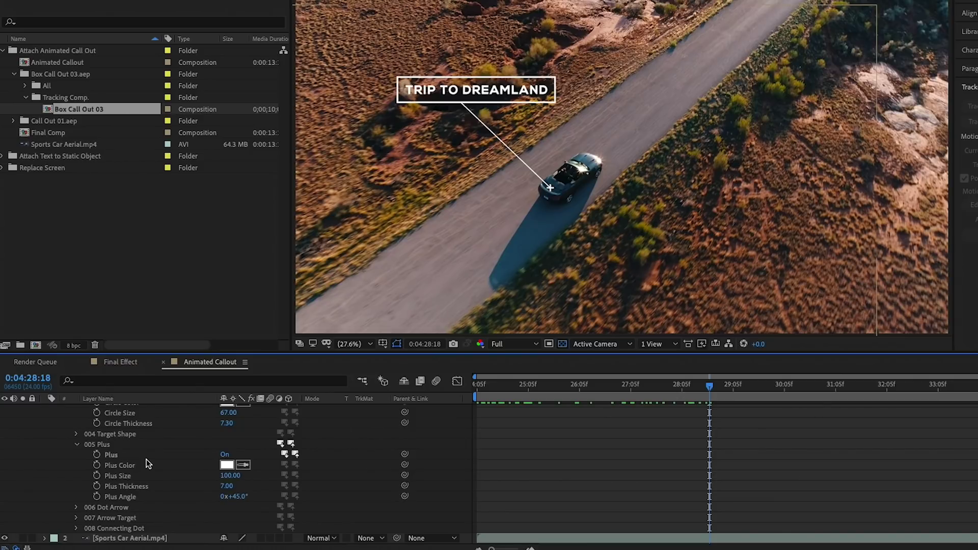
Add the Call Out 01 composition from the Call Out 01.aep Tracking Comp. folder as the top layer of Animated Callout.
scroll(142, 463, up, 10)
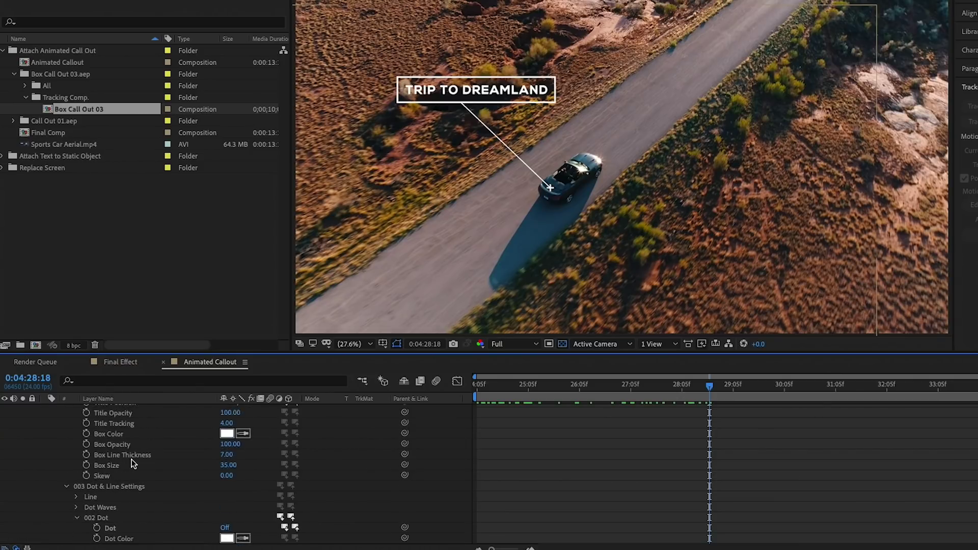
click(44, 409)
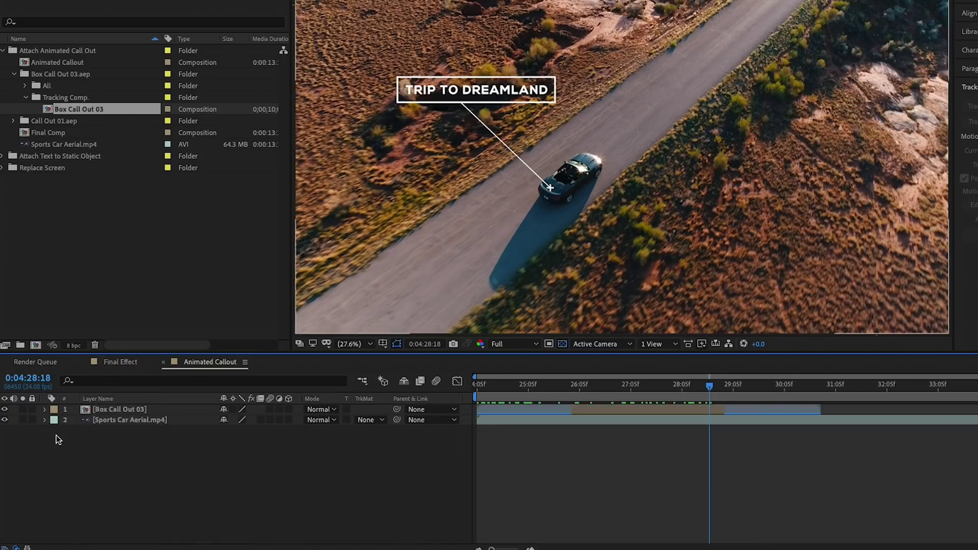
click(13, 73)
click(12, 85)
click(26, 109)
drag(71, 121, 93, 410)
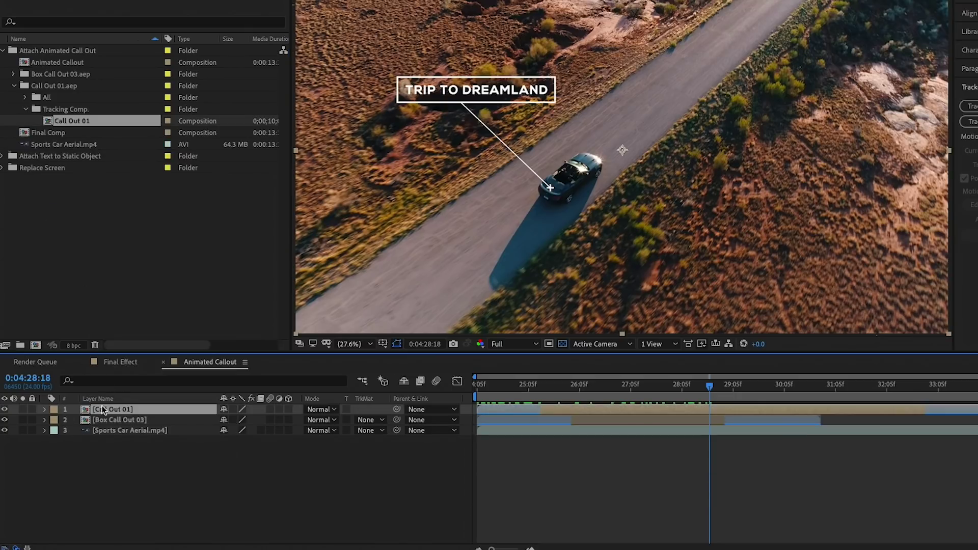
Shift the Call Out 01 layer later in time so it starts near the end of the Box Call Out 03 layer.
drag(903, 409, 789, 409)
drag(713, 409, 939, 409)
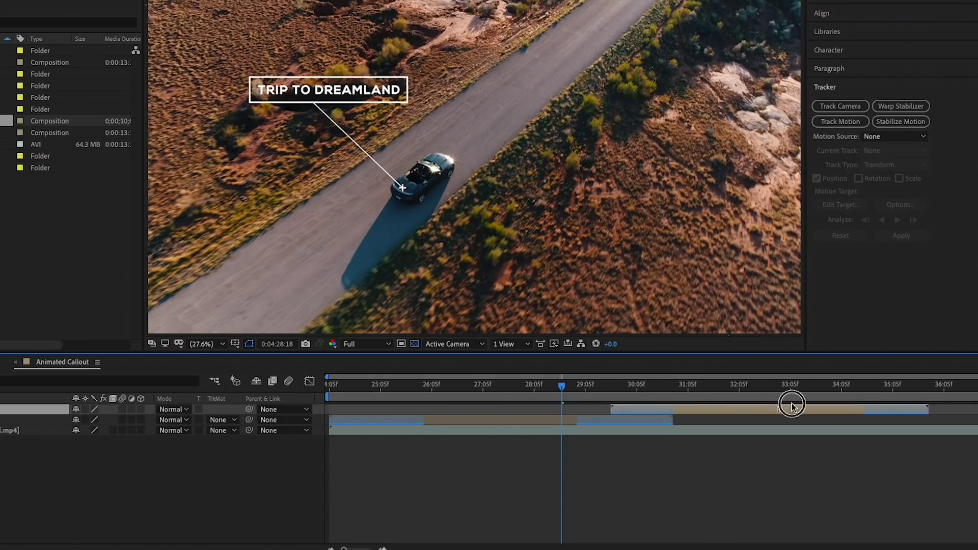
mouse_move(791, 405)
mouse_down()
mouse_move(807, 407)
mouse_move(771, 407)
mouse_move(796, 409)
mouse_up()
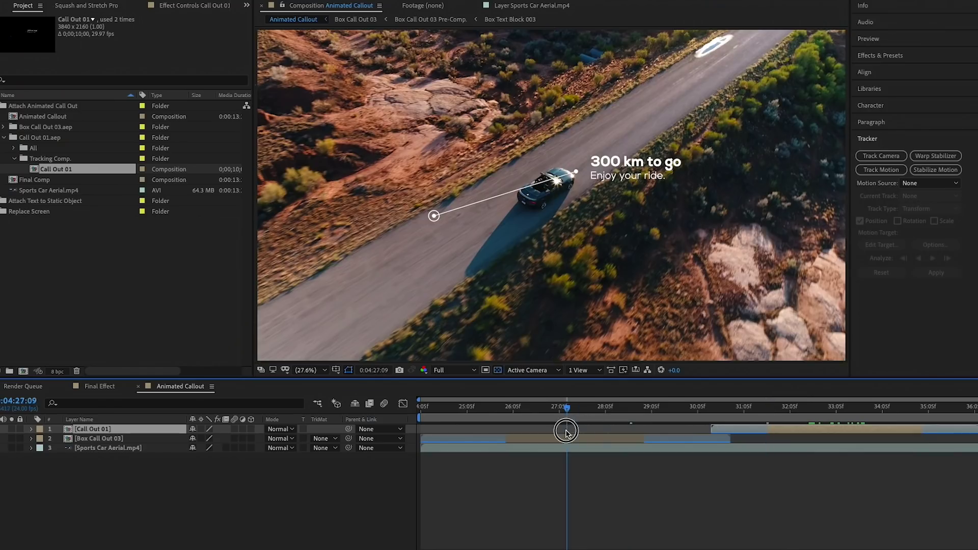
Start a motion track on the Sports Car Aerial.mp4 layer from its first frame and place Track Point 1 on the car's hood.
key(Home)
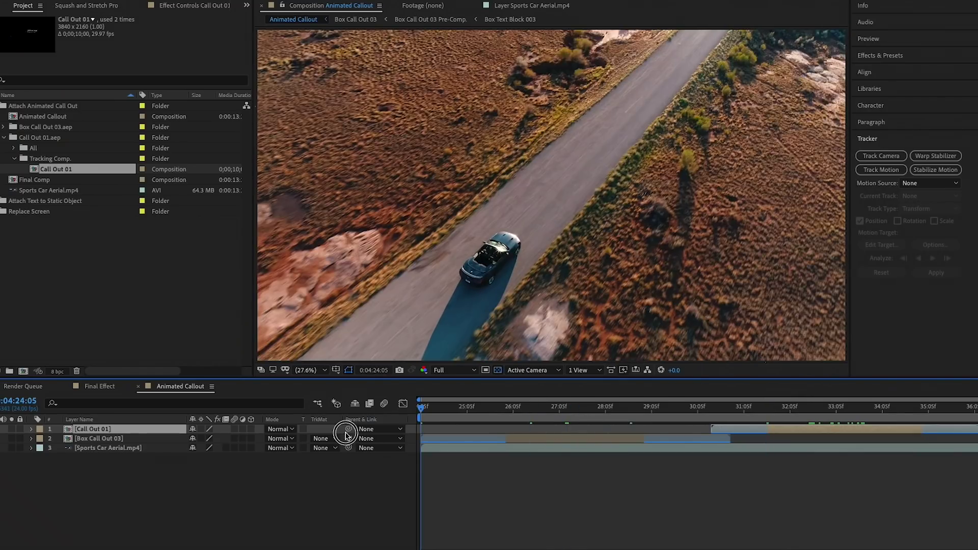
click(133, 449)
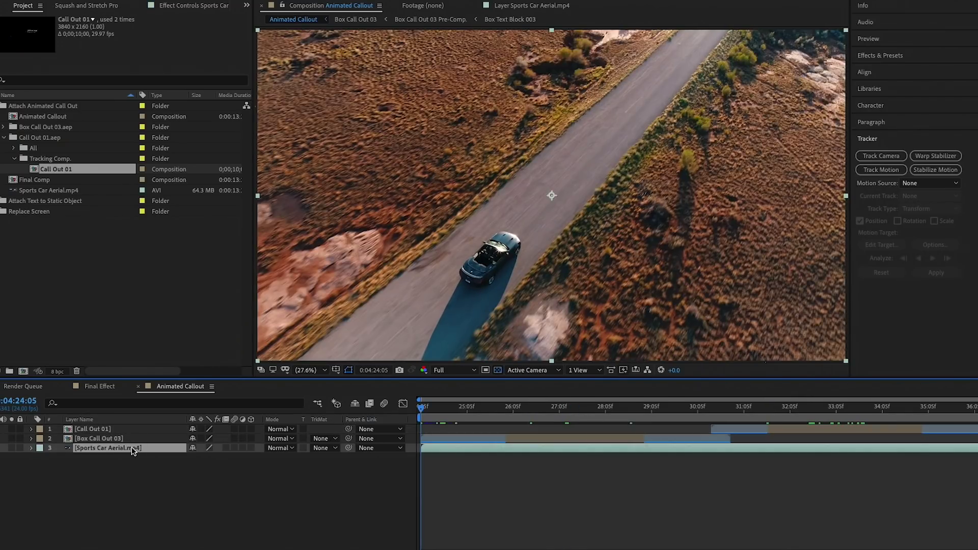
click(880, 169)
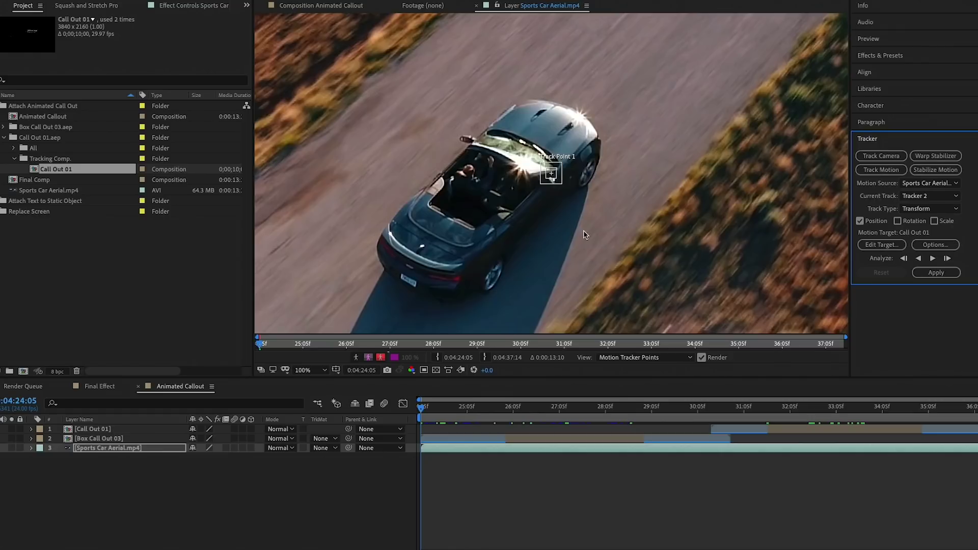
drag(550, 174, 535, 116)
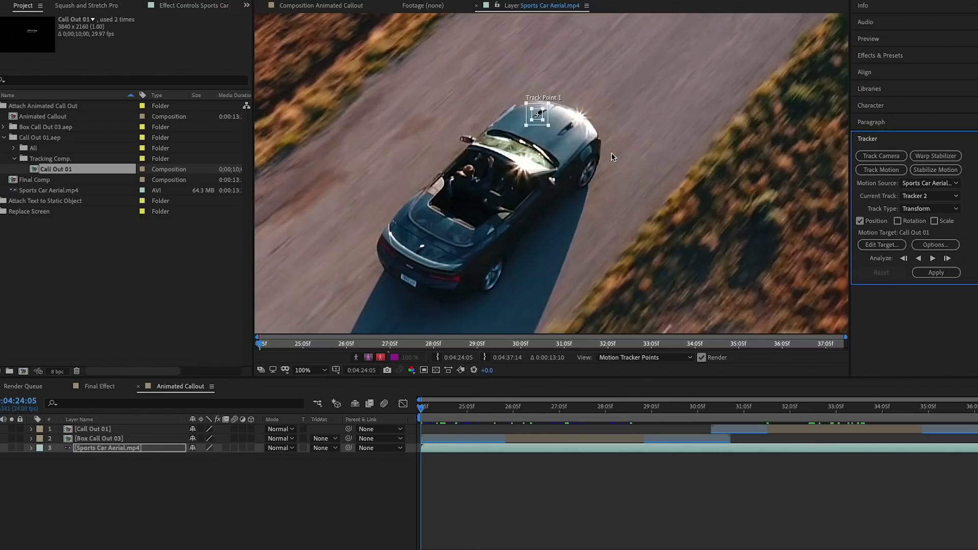
Set the motion target to the Call Out 01 layer, analyze the track forward and apply the tracking data.
click(895, 248)
click(541, 257)
click(542, 267)
click(595, 304)
click(927, 258)
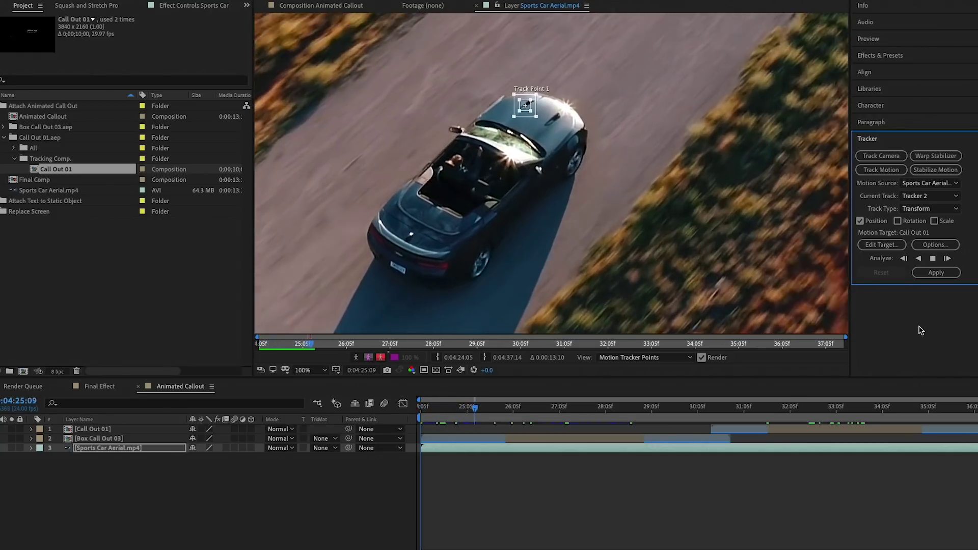
click(936, 273)
click(559, 216)
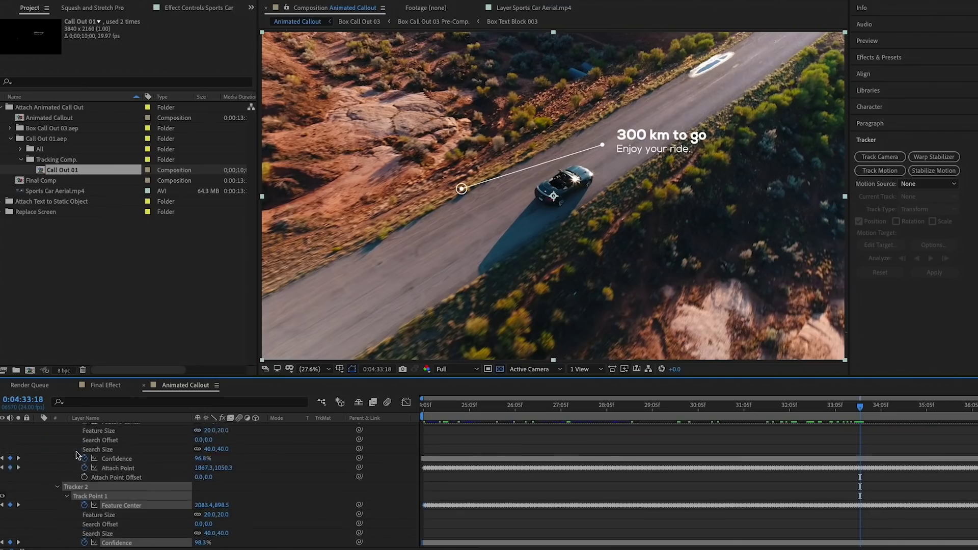
Set Call Out 01's Target point to 1957.6, 1095.3 and its Content point to 2441.9, 760.0, checking the target at 100% magnification.
click(92, 457)
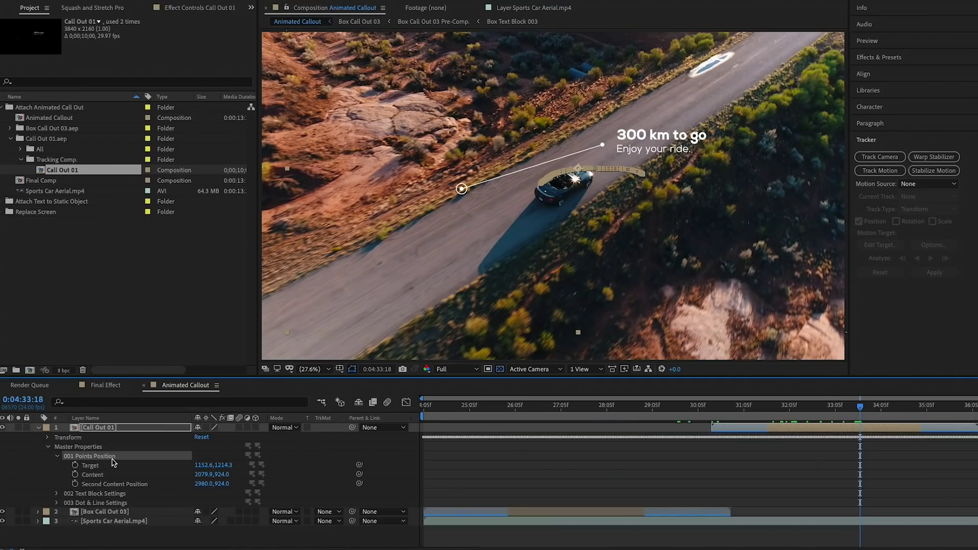
drag(204, 475, 184, 465)
click(312, 368)
click(326, 274)
Turn off the Dot and the Dot Circle in Call Out 01's Dot & Line Settings.
click(56, 502)
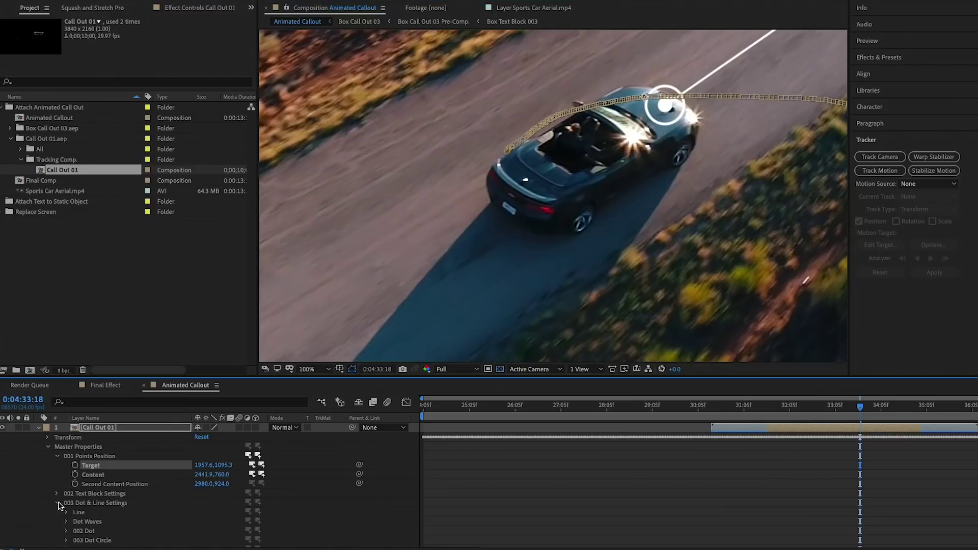
scroll(66, 501, down, 3)
click(404, 475)
click(67, 476)
click(66, 468)
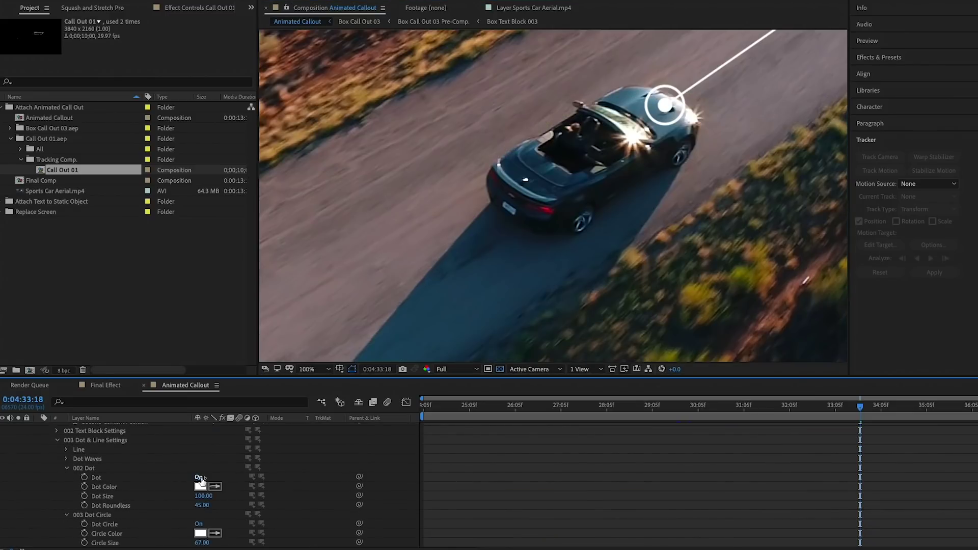
click(198, 478)
click(65, 468)
click(65, 477)
Set Call Out 01's Target point to 1980.6, 1081.3 and preview the tracked callout with the whole frame in view.
scroll(84, 477, up, 3)
drag(202, 468, 211, 465)
click(317, 370)
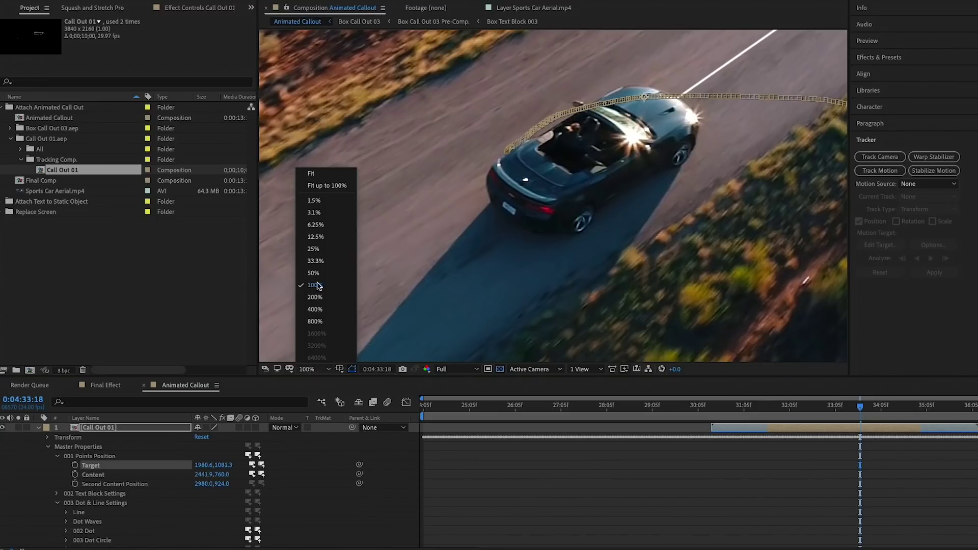
click(320, 177)
click(678, 484)
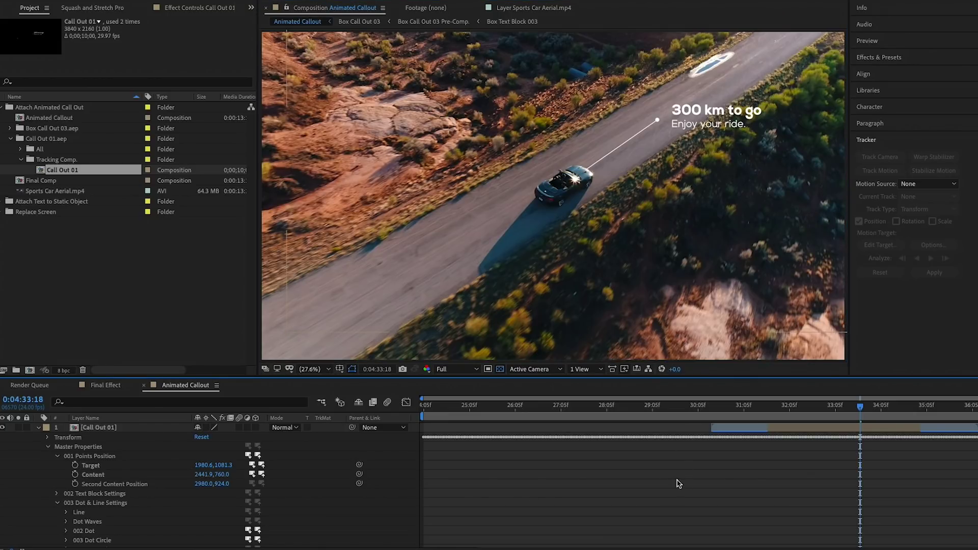
click(819, 405)
click(803, 432)
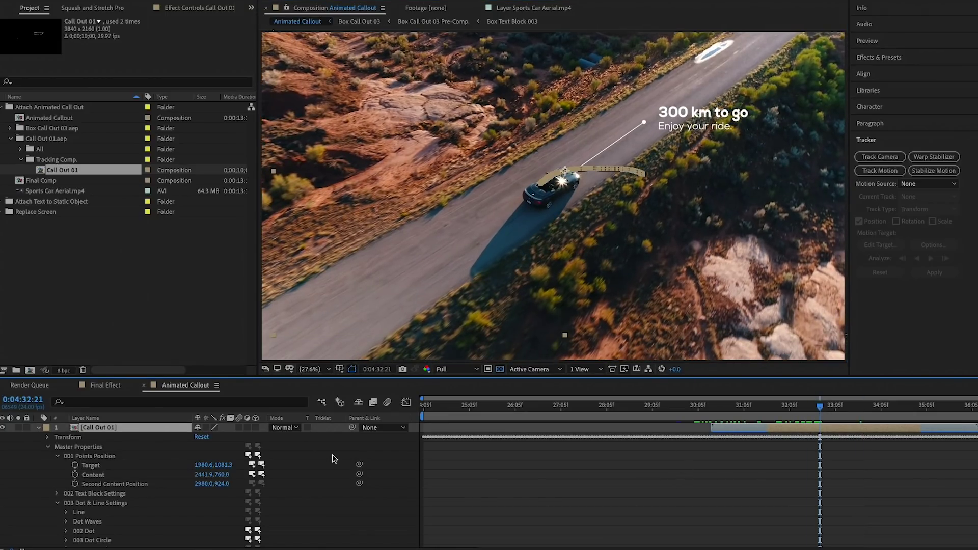
Open the Simple Text Block 001 composition and edit the callout text, replacing a character with 5.
click(23, 149)
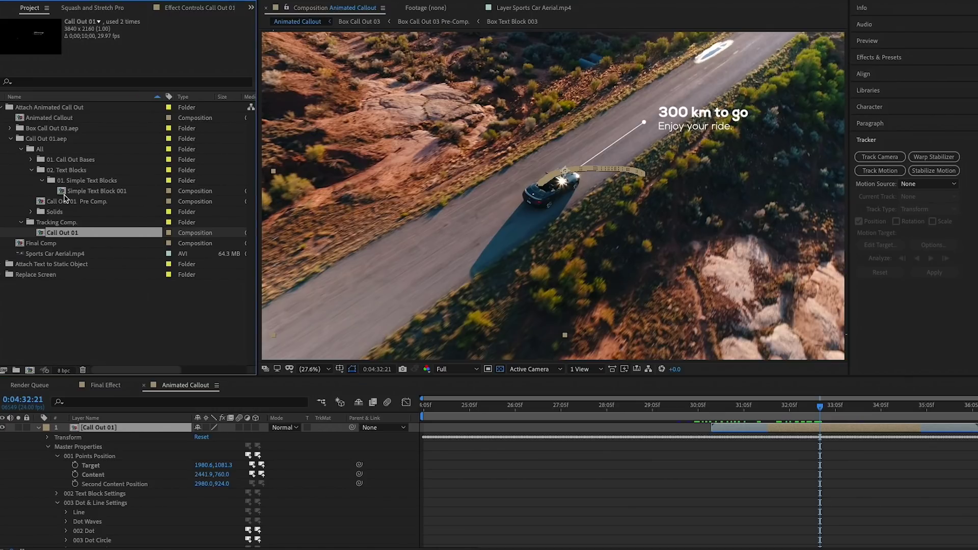
double_click(65, 192)
click(502, 179)
double_click(497, 179)
click(500, 178)
key(BackSpace)
text(5)
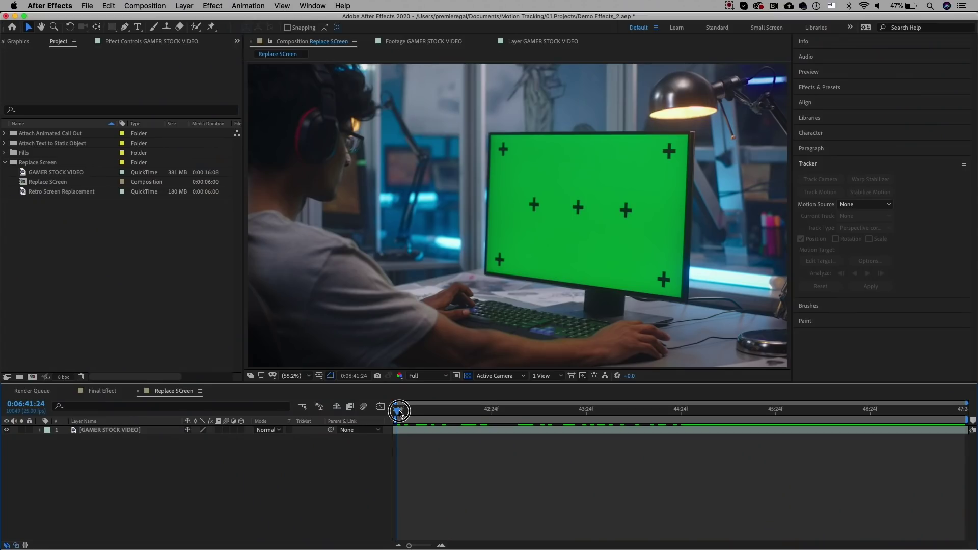
Preview the green-screen shot in the Replace SCreen composition, and browse the green screen stock videos on Envato Elements.
drag(400, 412, 754, 412)
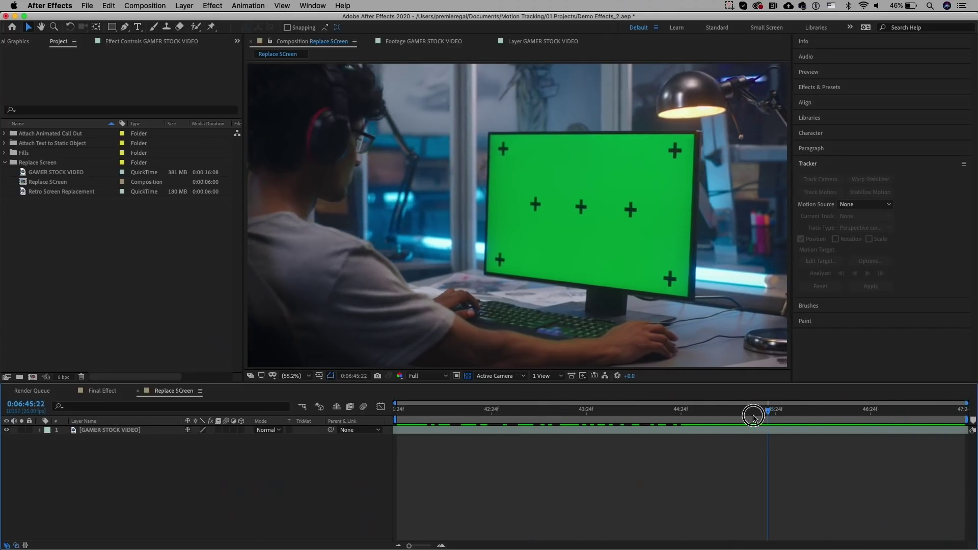
scroll(489, 311, down, 5)
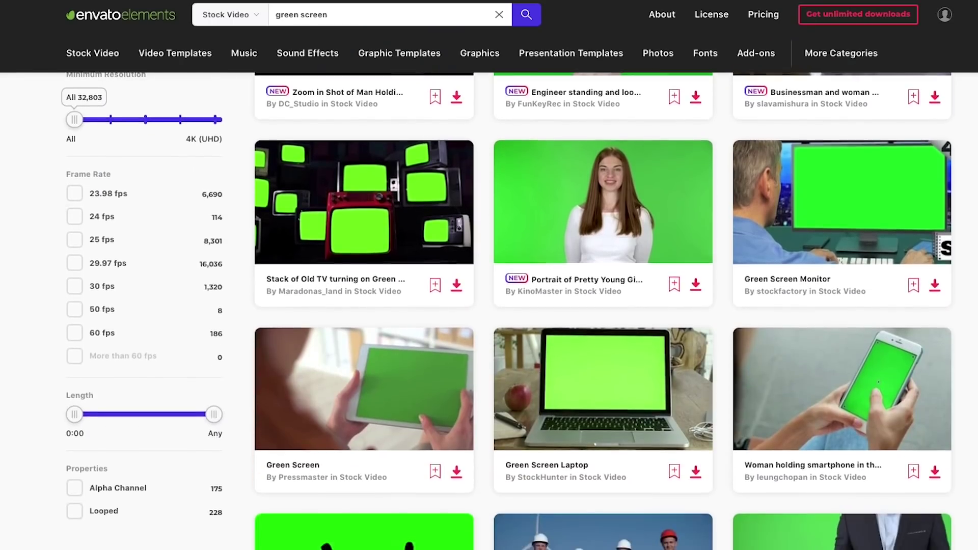
scroll(652, 124, down, 8)
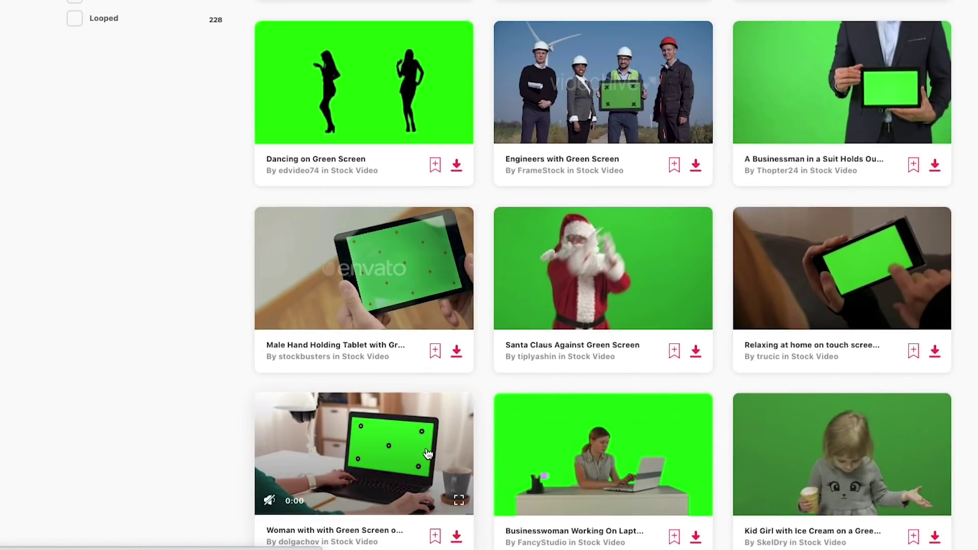
scroll(884, 393, down, 6)
scroll(911, 396, down, 3)
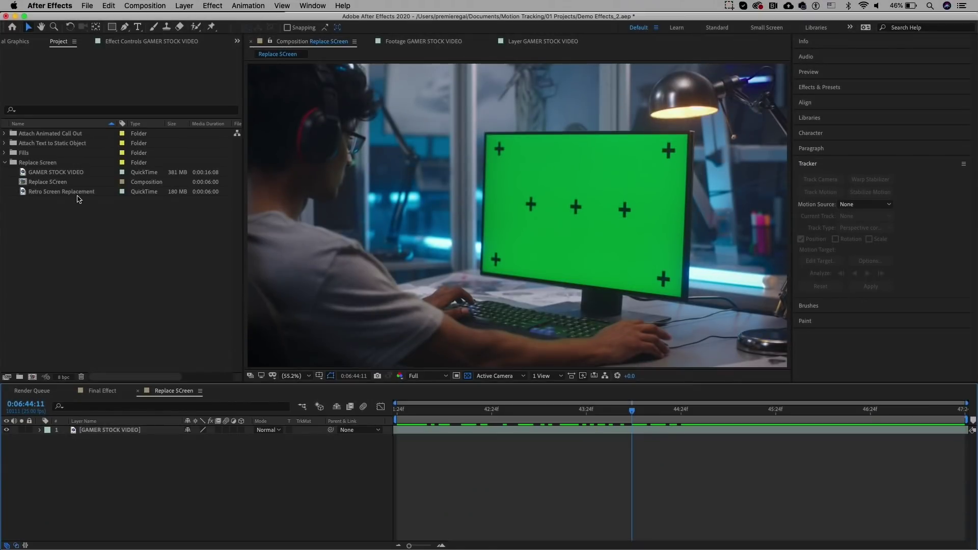
In After Effects, add the Retro Screen Replacement clip above the GAMER STOCK VIDEO layer in the Replace SCreen composition.
click(86, 193)
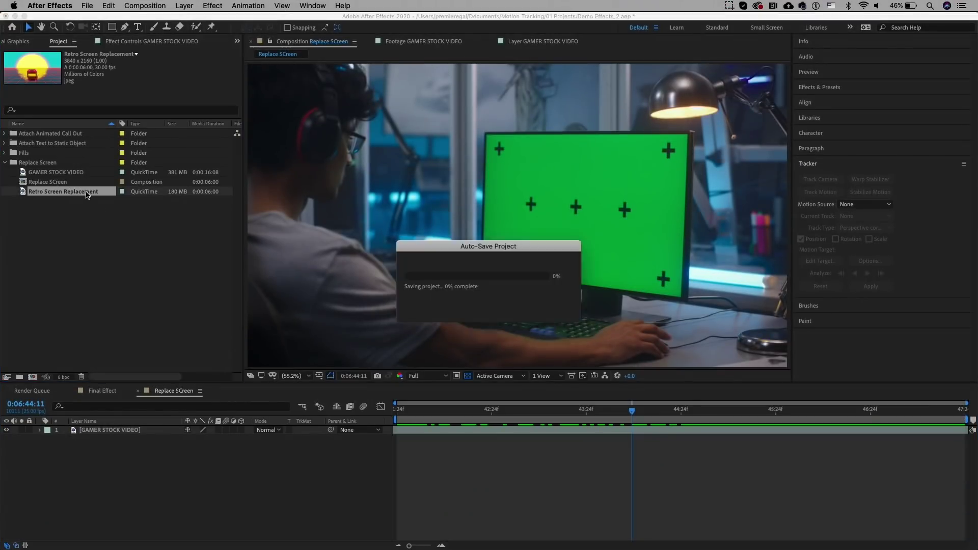
drag(84, 192, 119, 431)
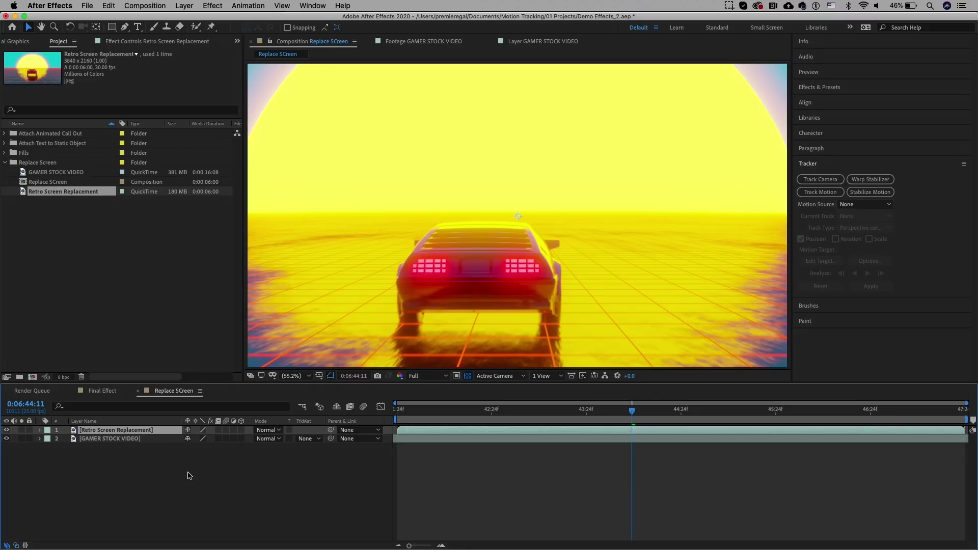
Start a motion track on the GAMER STOCK VIDEO layer with the Perspective corner pin track type.
click(397, 408)
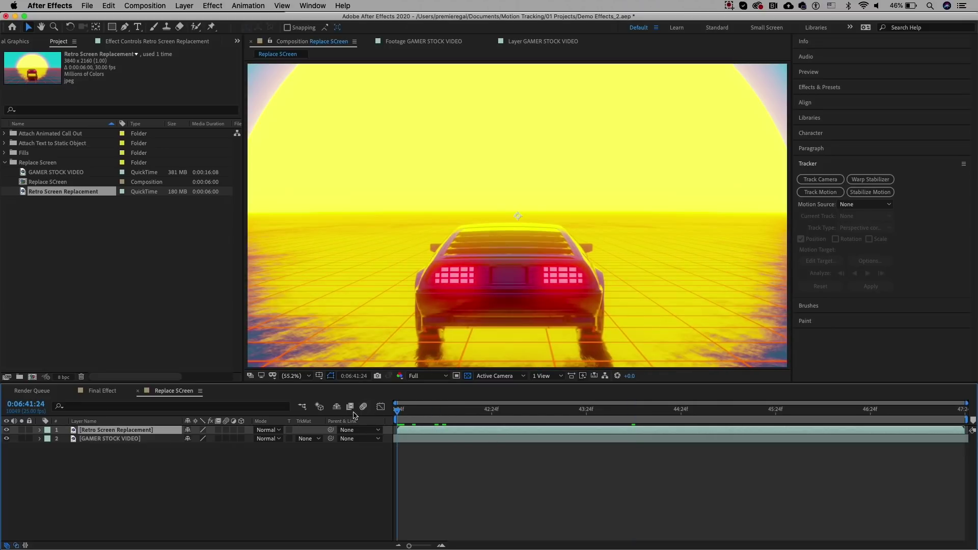
click(113, 439)
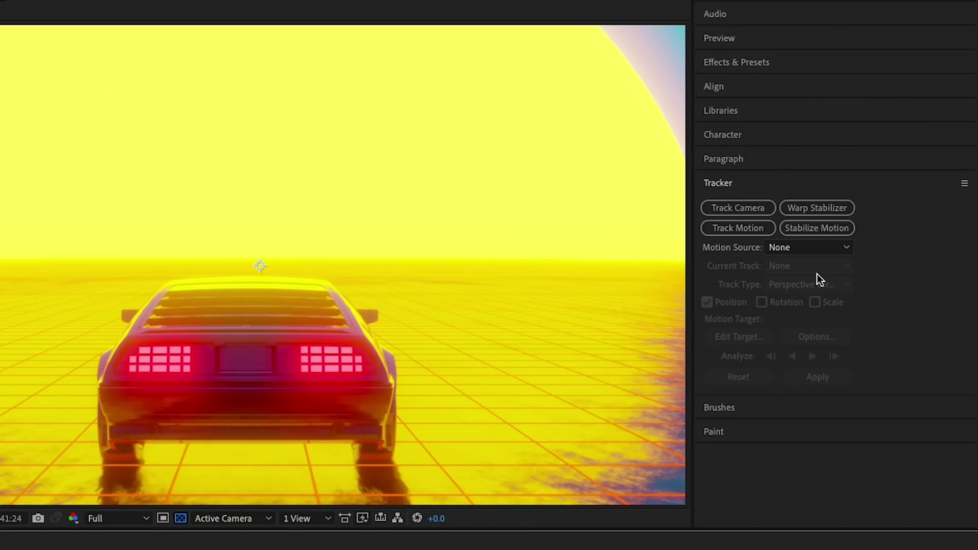
click(742, 228)
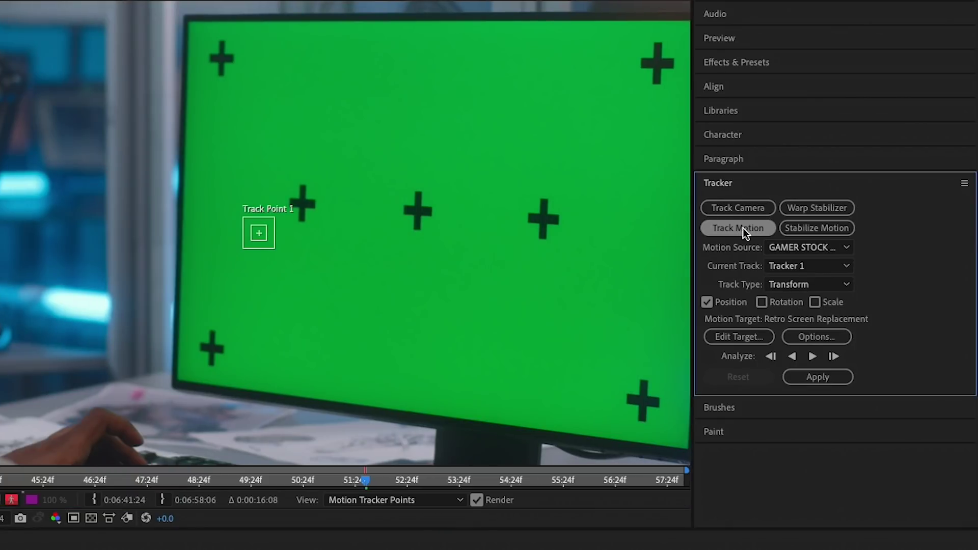
click(815, 283)
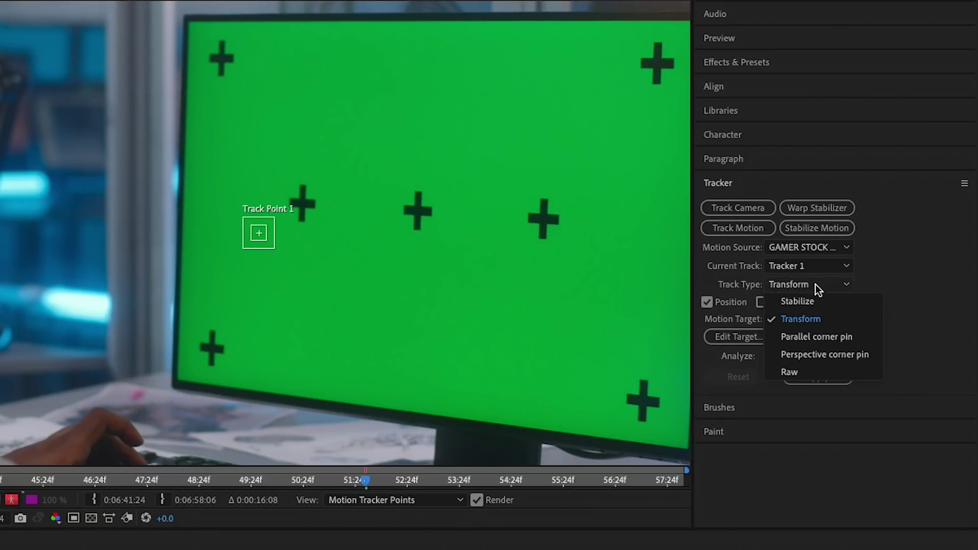
click(846, 355)
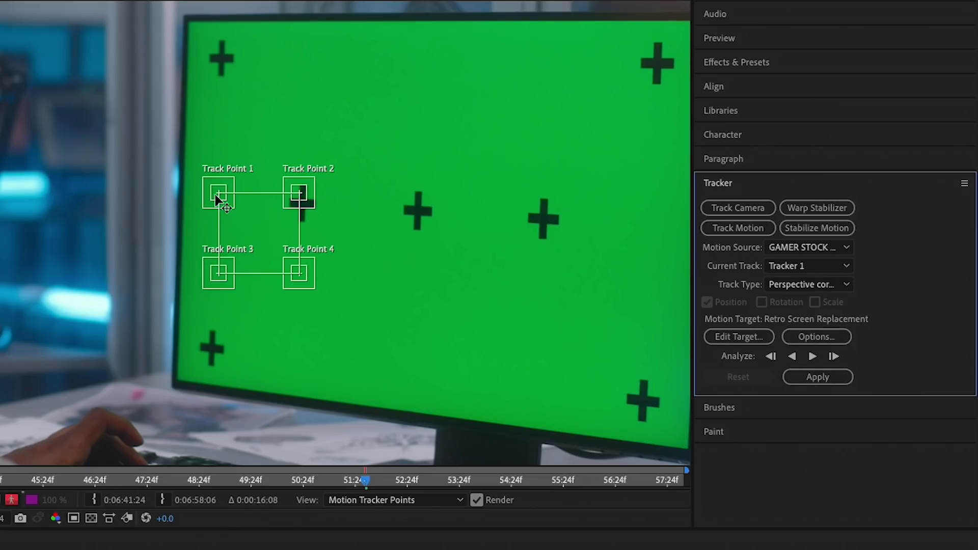
Place the four track points on the black cross markers at the green monitor's corners.
drag(215, 193, 221, 59)
drag(298, 194, 657, 65)
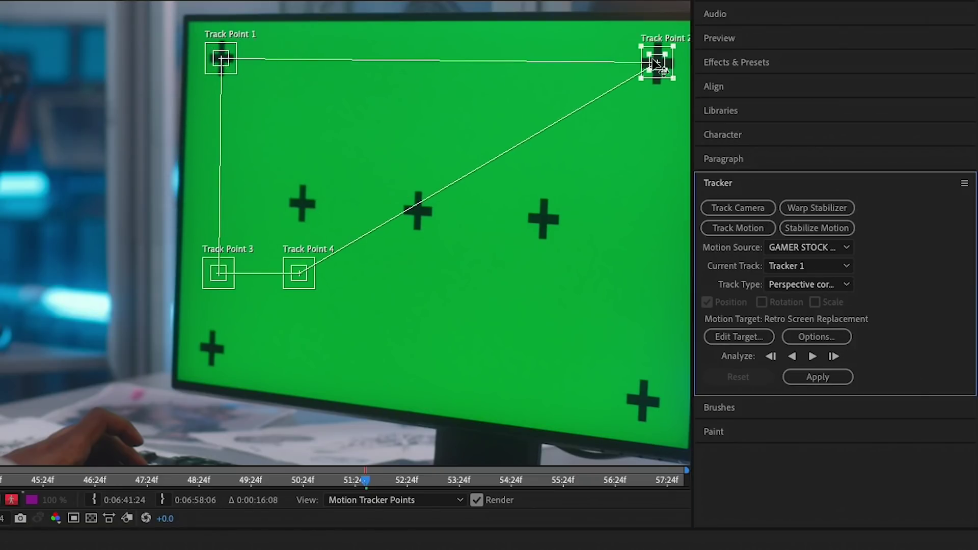
drag(296, 274, 641, 400)
drag(218, 273, 213, 350)
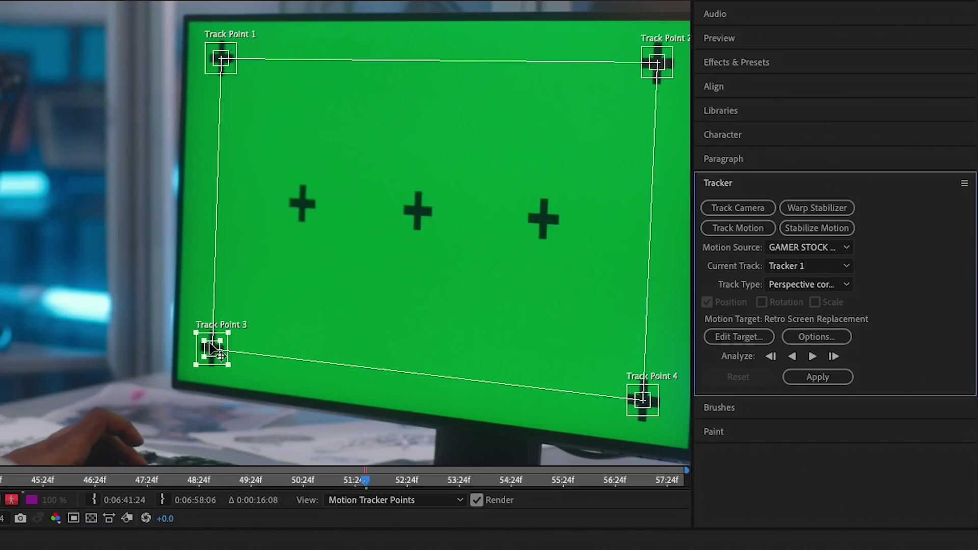
Set Retro Screen Replacement as the motion target, analyze the track forward, and apply the tracking data.
click(738, 336)
click(227, 353)
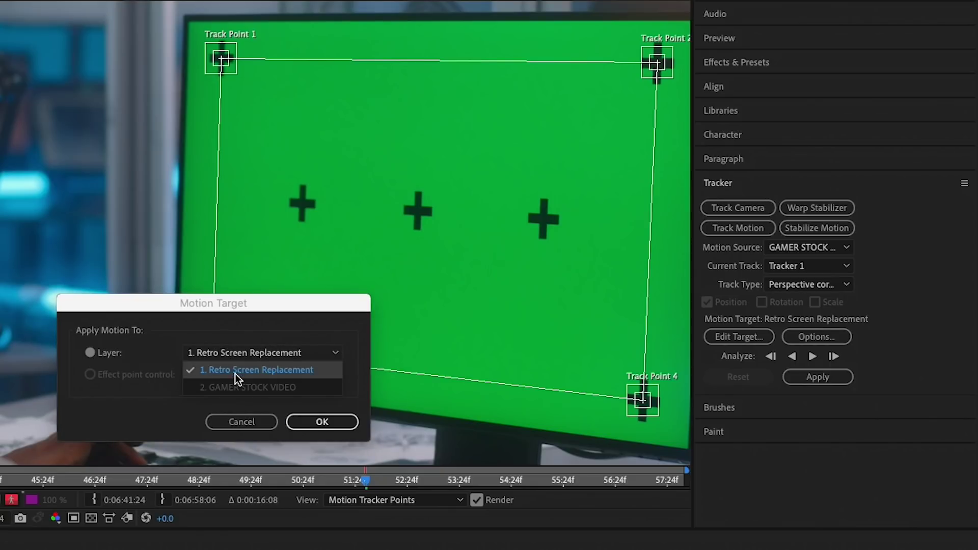
click(236, 380)
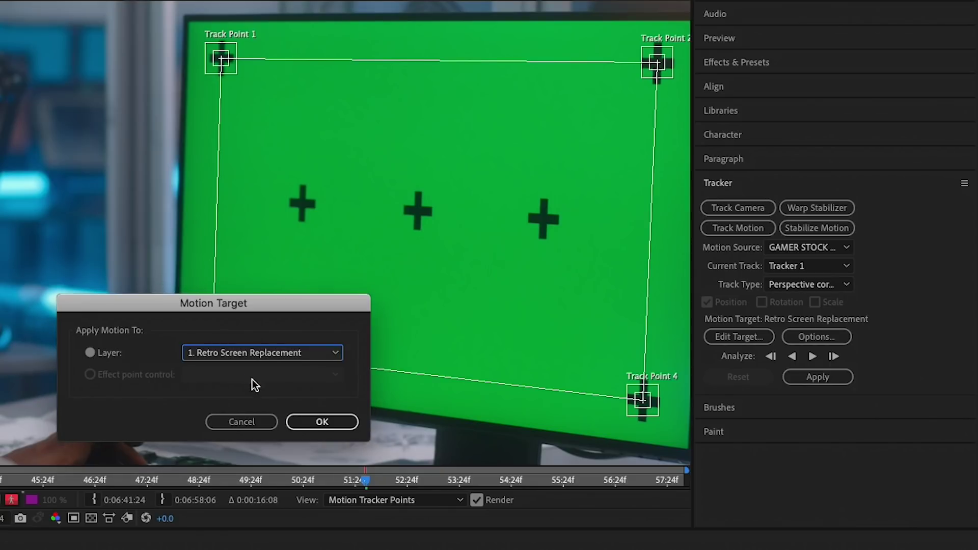
click(339, 424)
click(812, 356)
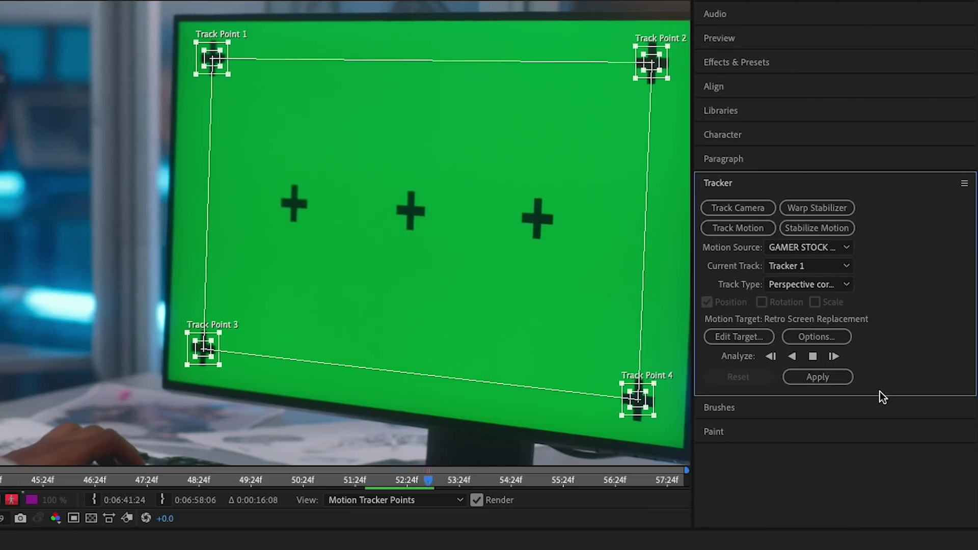
click(819, 375)
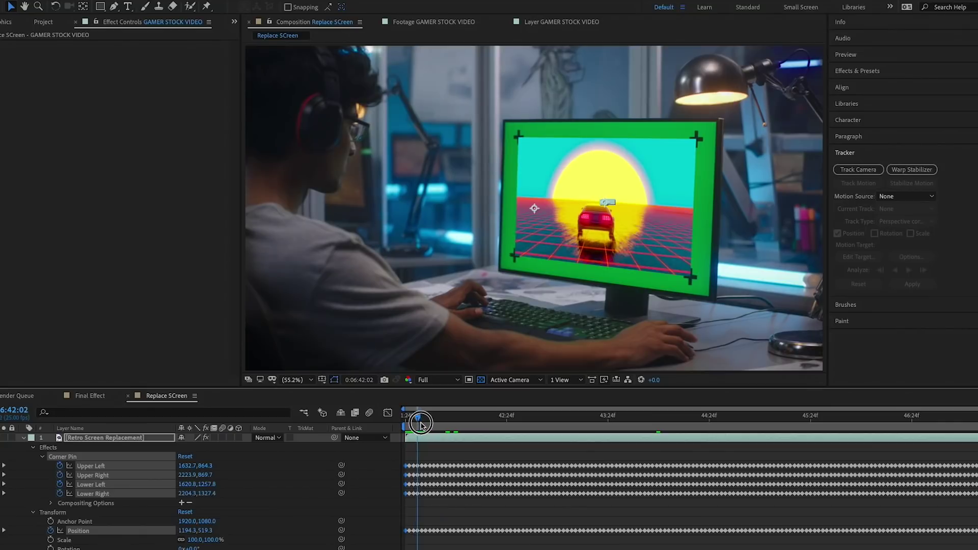
Play back the corner-pinned retro clip from the start of the composition to check the track.
drag(72, 549, 104, 549)
drag(428, 423, 384, 426)
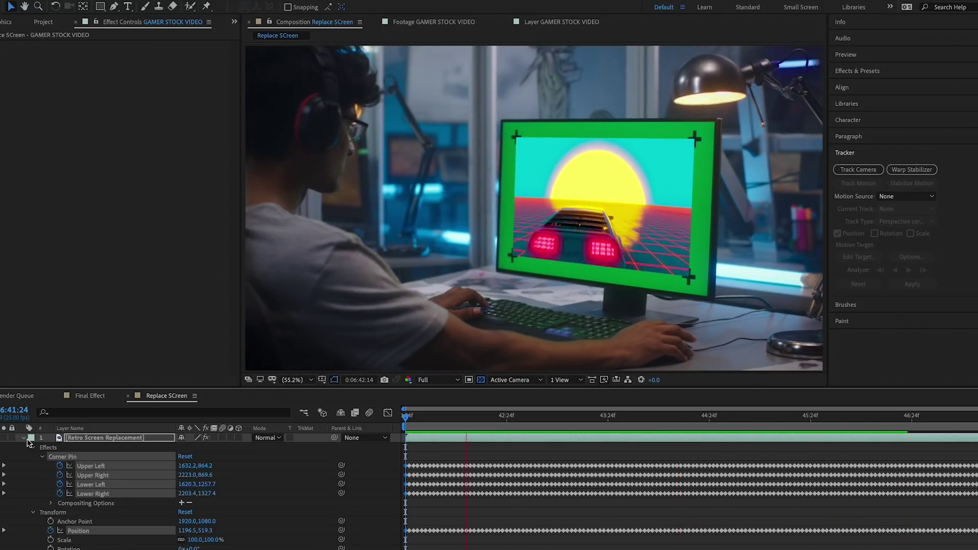
key(space)
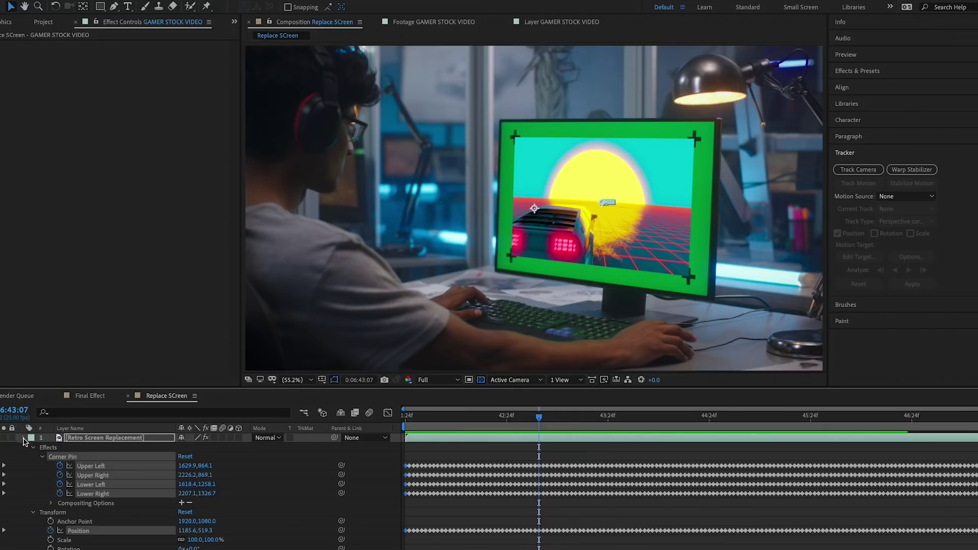
Collapse the Retro Screen Replacement layer's properties and move the layer below GAMER STOCK VIDEO.
click(23, 440)
click(61, 469)
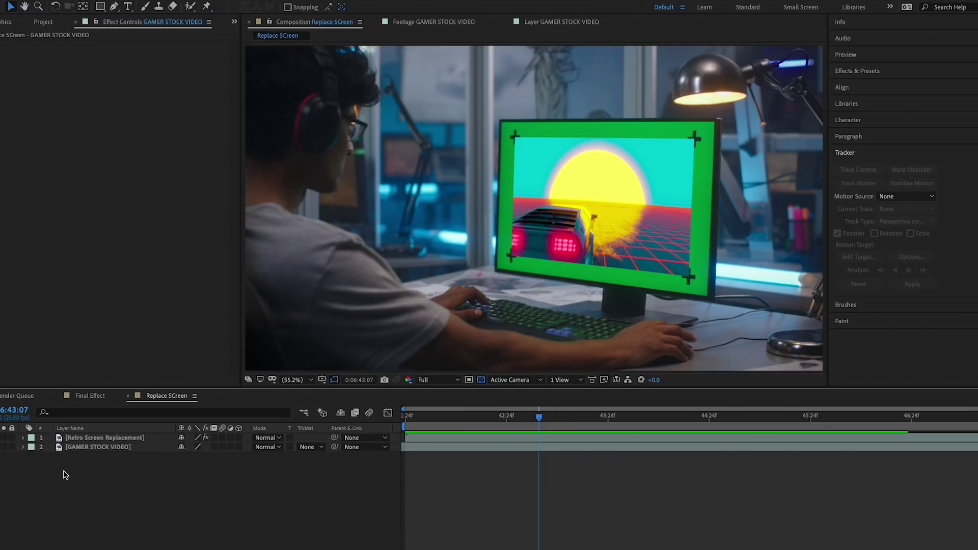
click(90, 438)
drag(102, 440, 95, 460)
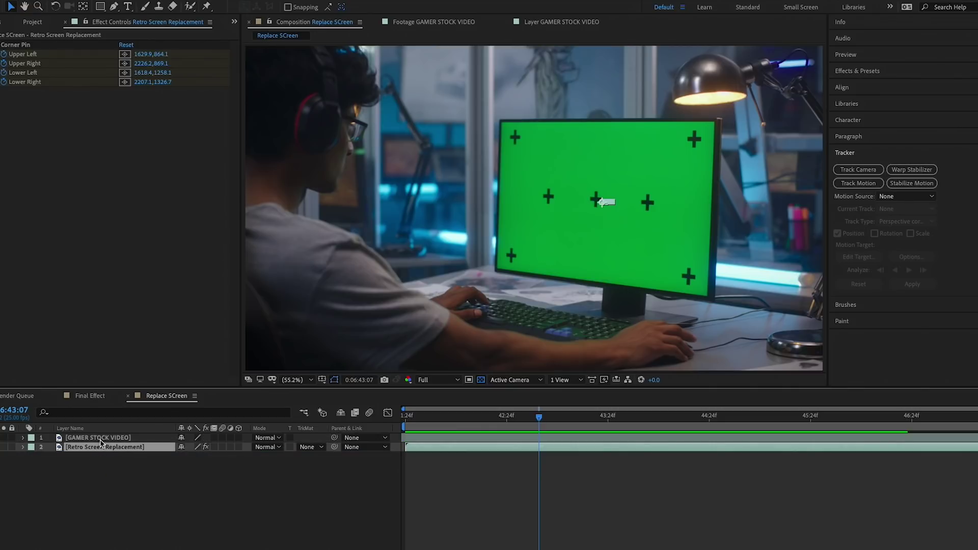
Find the Keylight (1.2) effect and apply it to the GAMER STOCK VIDEO layer.
click(100, 439)
click(884, 74)
click(868, 86)
text(keylig)
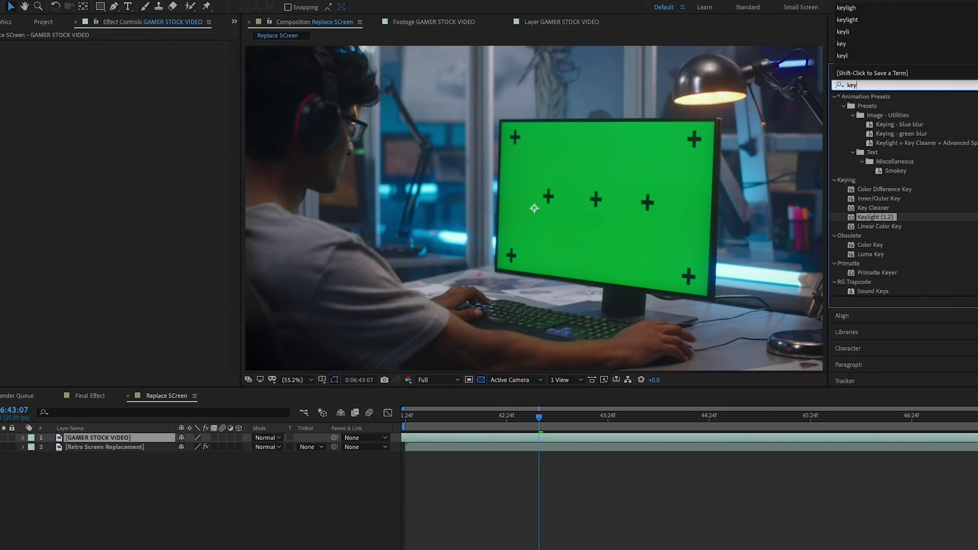
double_click(851, 145)
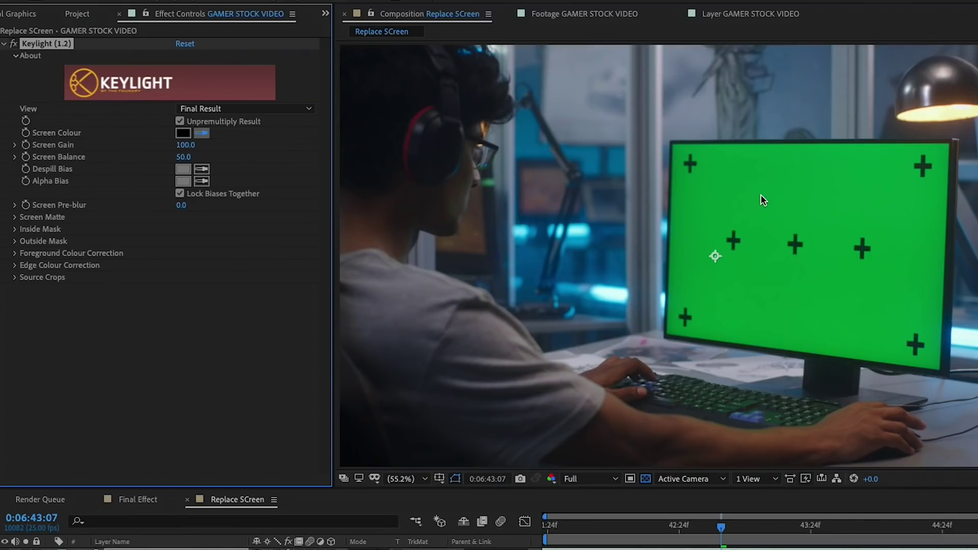
Sample the monitor's green as Keylight's Screen Colour and preview the keyed shot.
click(202, 133)
click(761, 230)
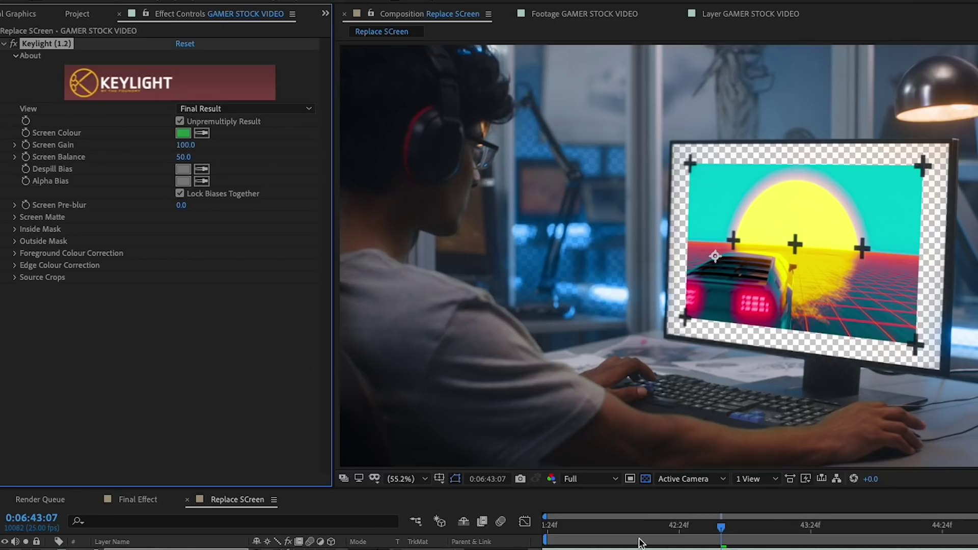
key(space)
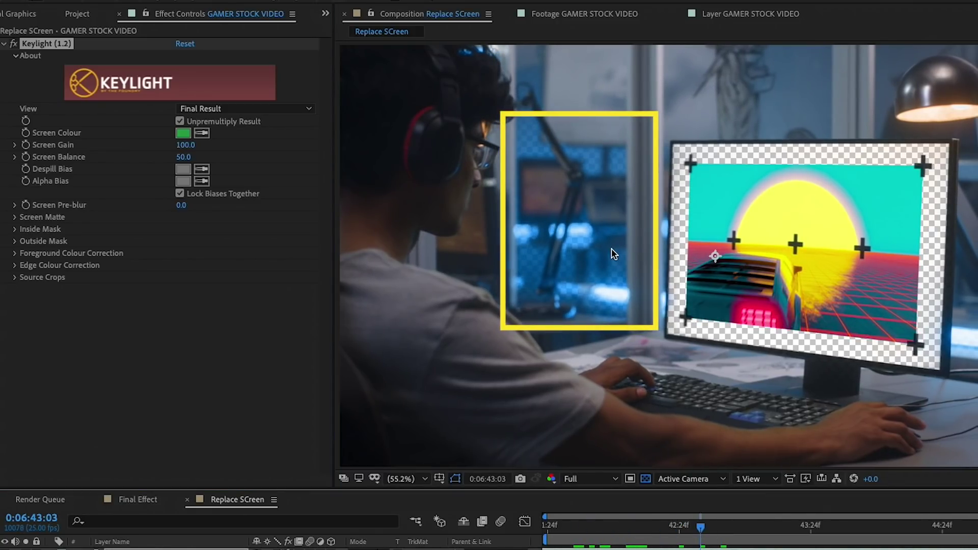
In Keylight's Screen Matte view, set Clip White to 56 and Clip Black to 34, and return the view to Final Result.
click(243, 109)
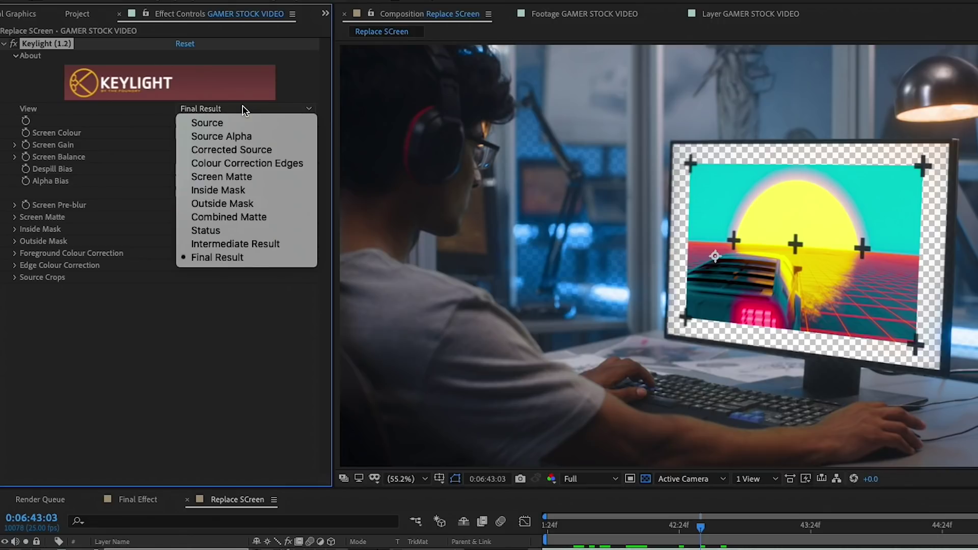
click(225, 178)
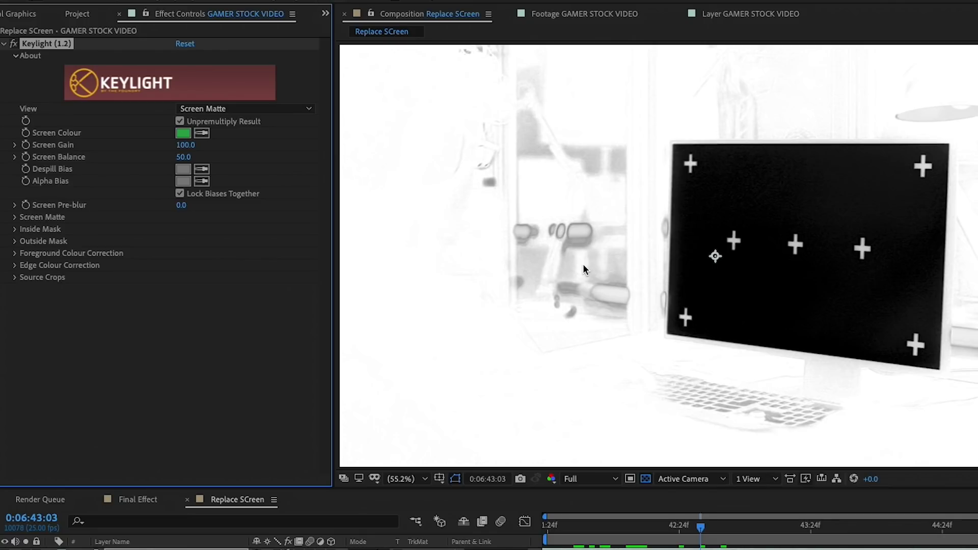
click(15, 216)
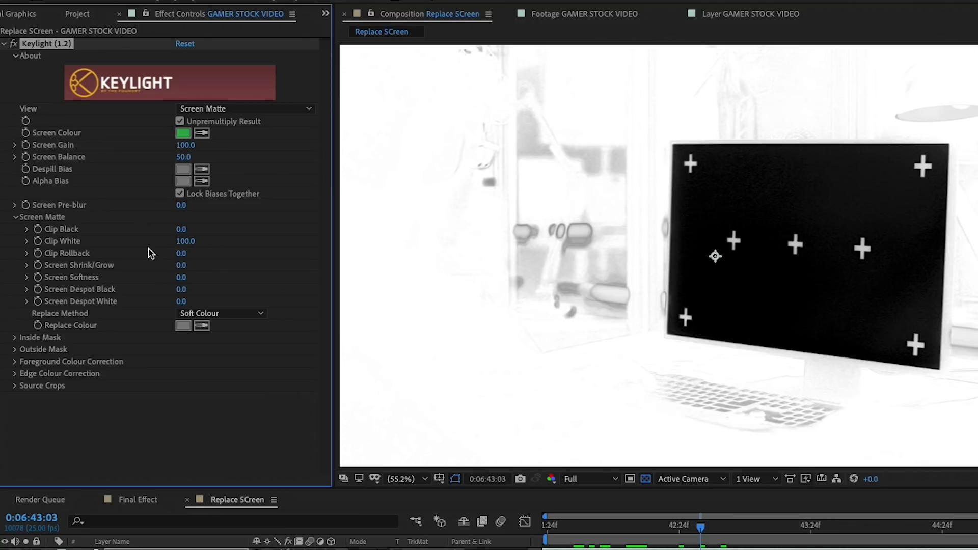
drag(184, 241, 159, 241)
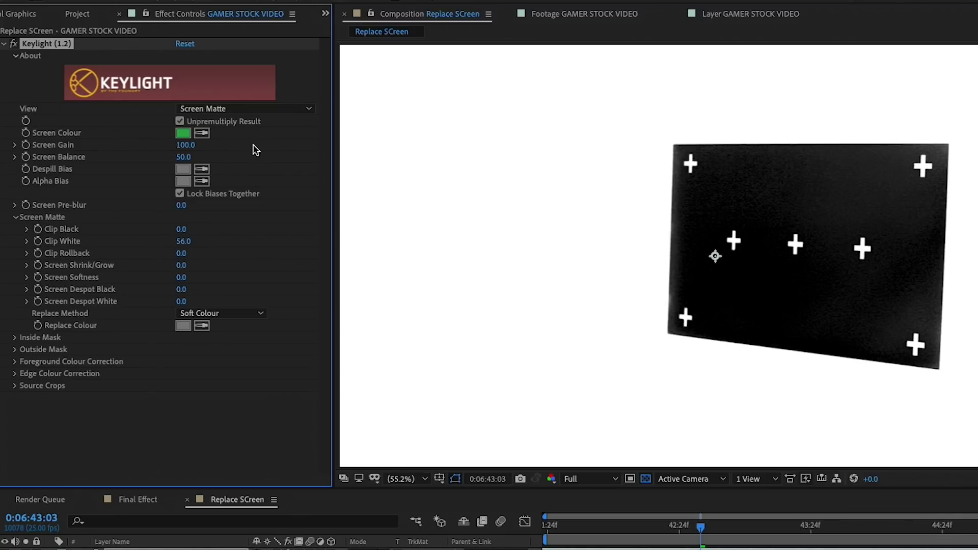
drag(185, 229, 197, 228)
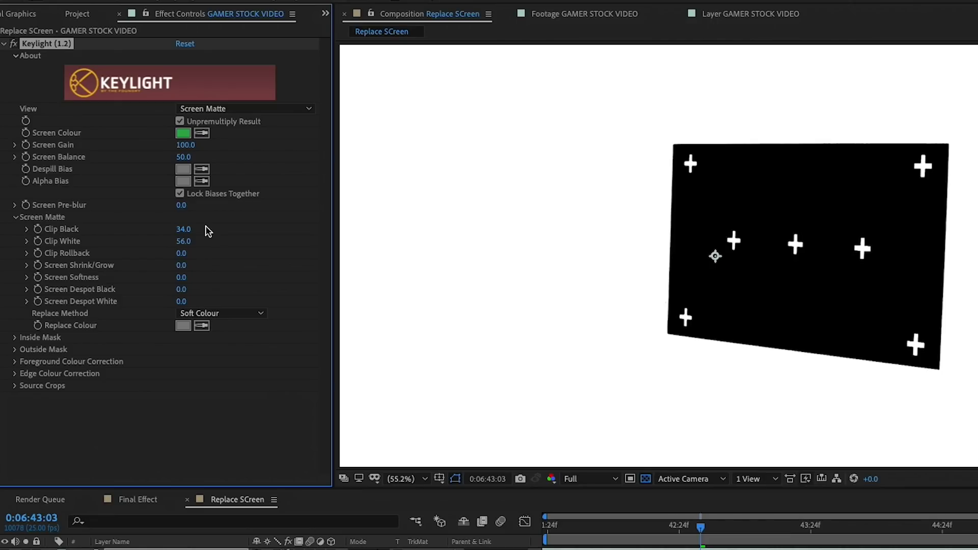
click(203, 108)
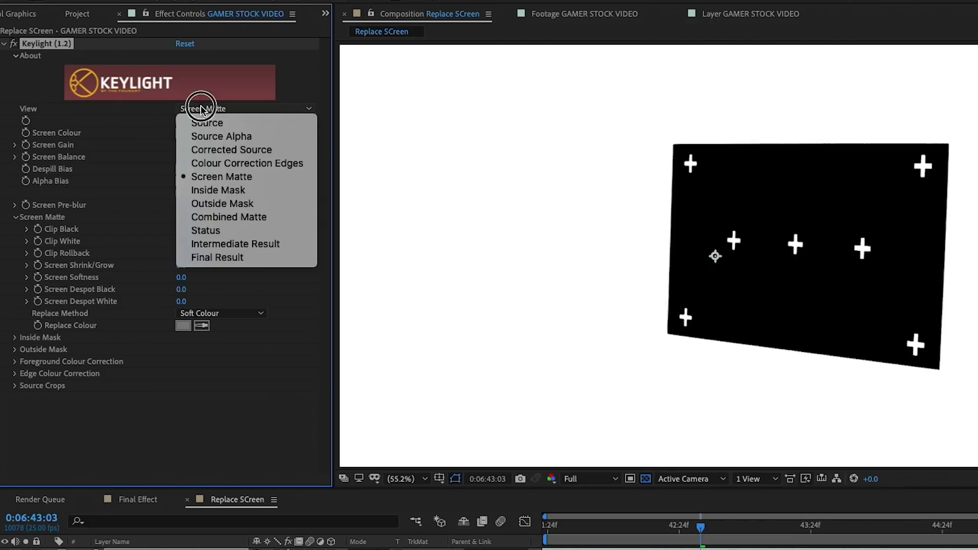
click(223, 257)
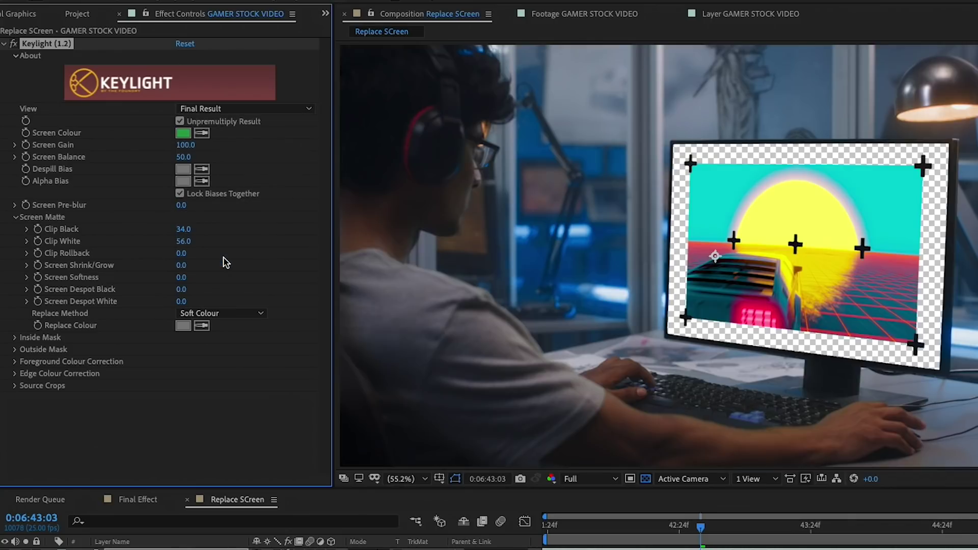
Scale the Retro Screen Replacement layer to 130% to fill the monitor, and preview the shot from the start.
click(150, 549)
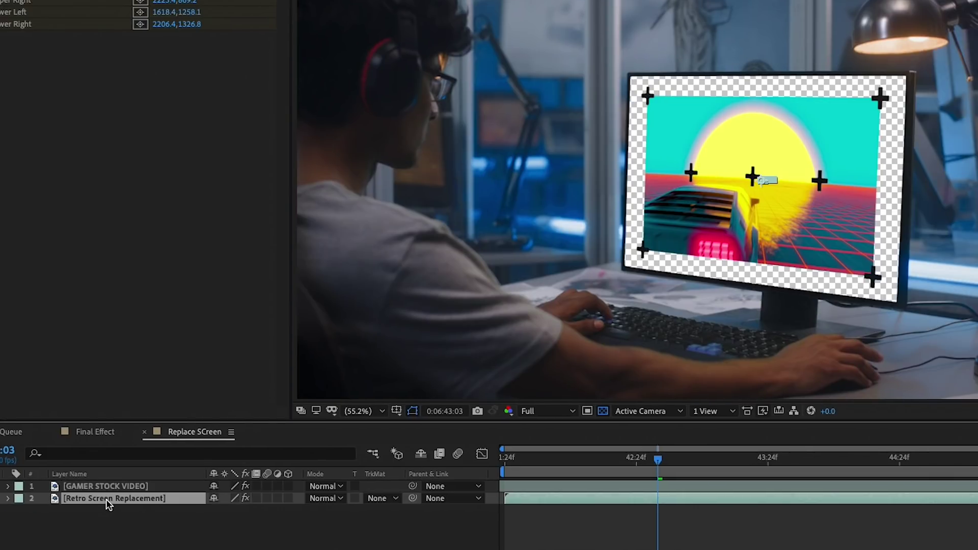
key(s)
drag(231, 511, 248, 516)
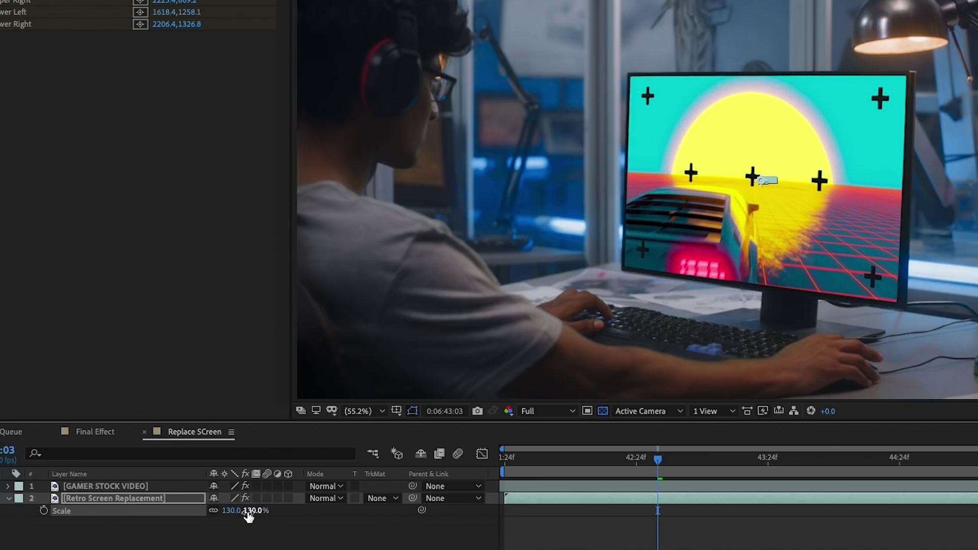
click(510, 463)
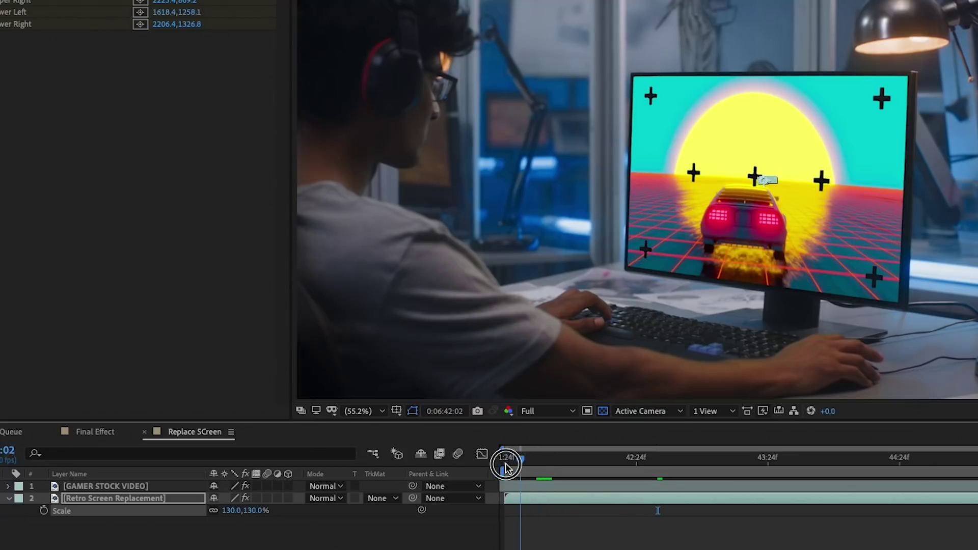
key(space)
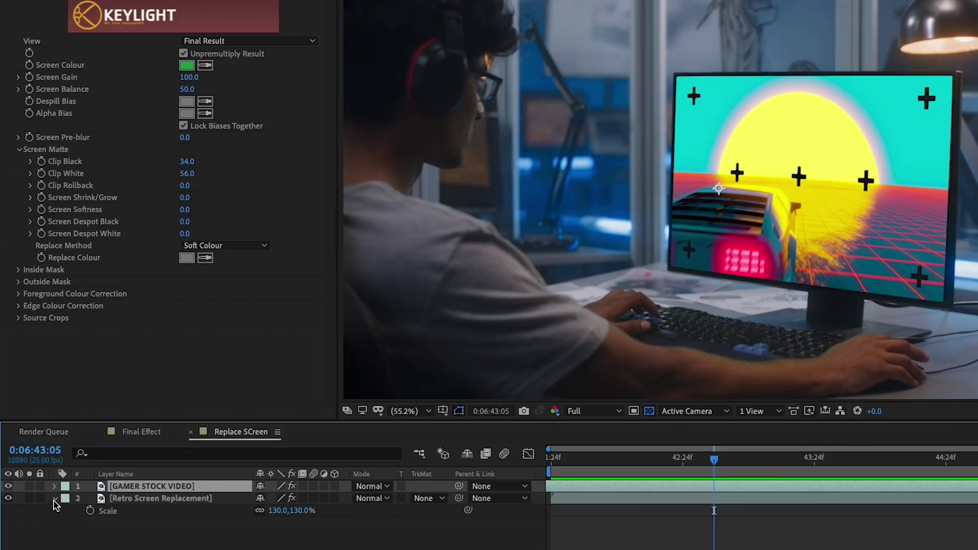
Draw a small rectangular mask around the monitor's upper-left tracking marker on the GAMER STOCK VIDEO layer and set its mode to Subtract.
click(8, 498)
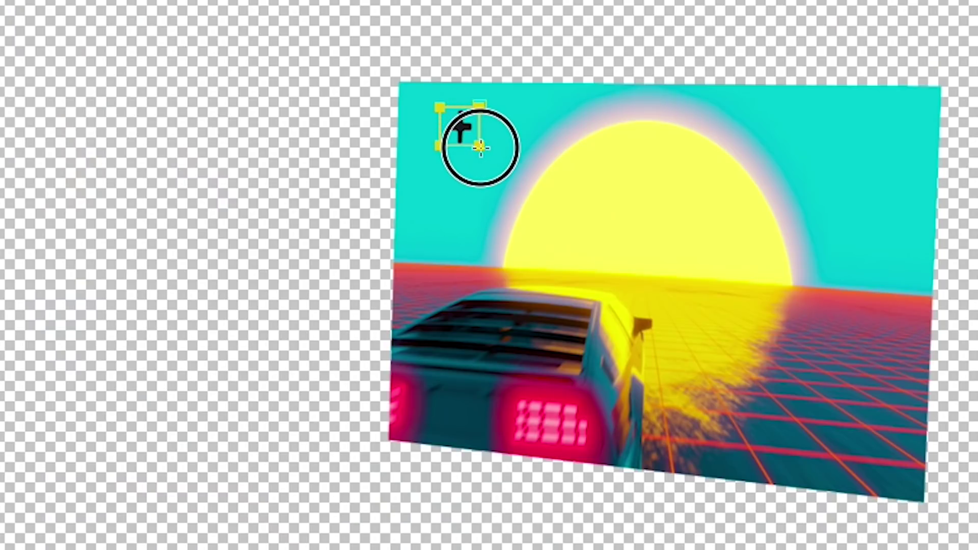
drag(480, 147, 483, 149)
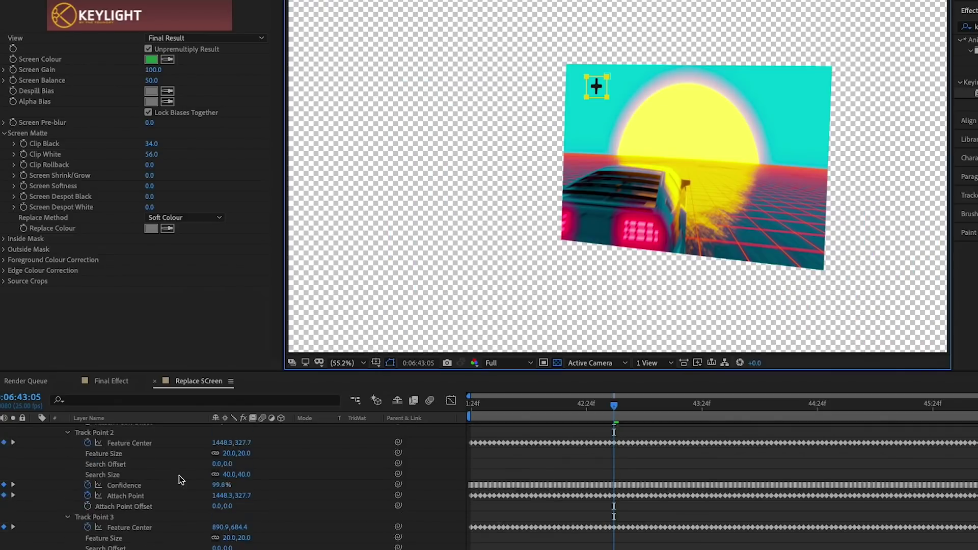
scroll(179, 476, up, 5)
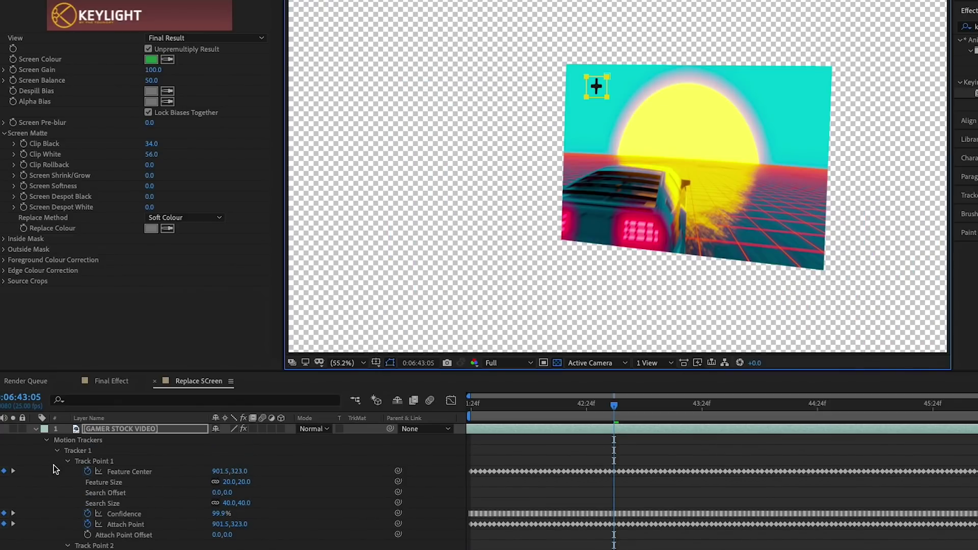
click(47, 439)
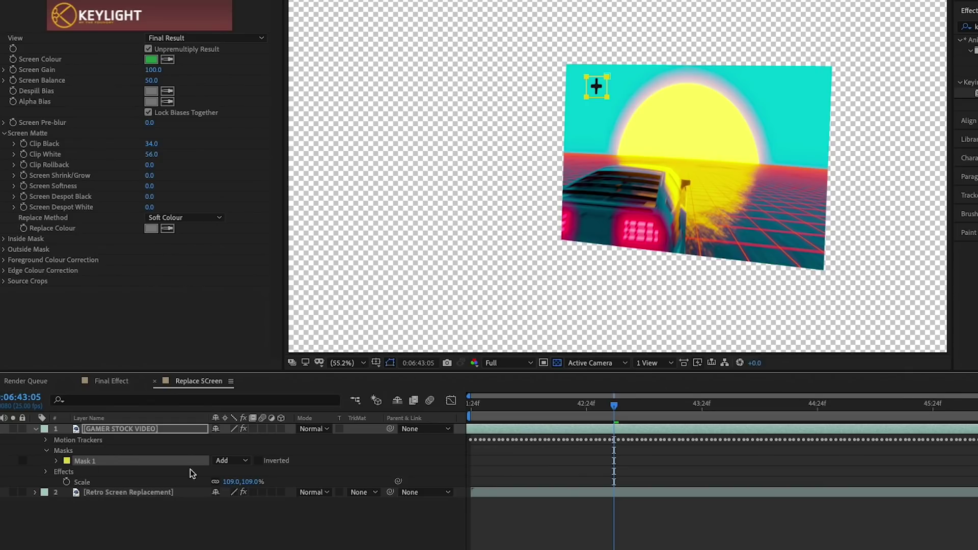
click(239, 463)
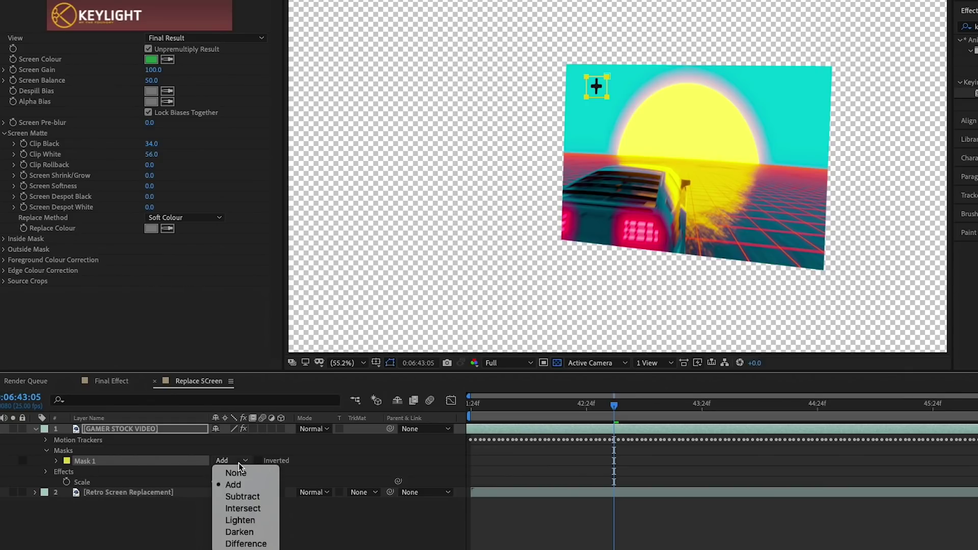
click(243, 497)
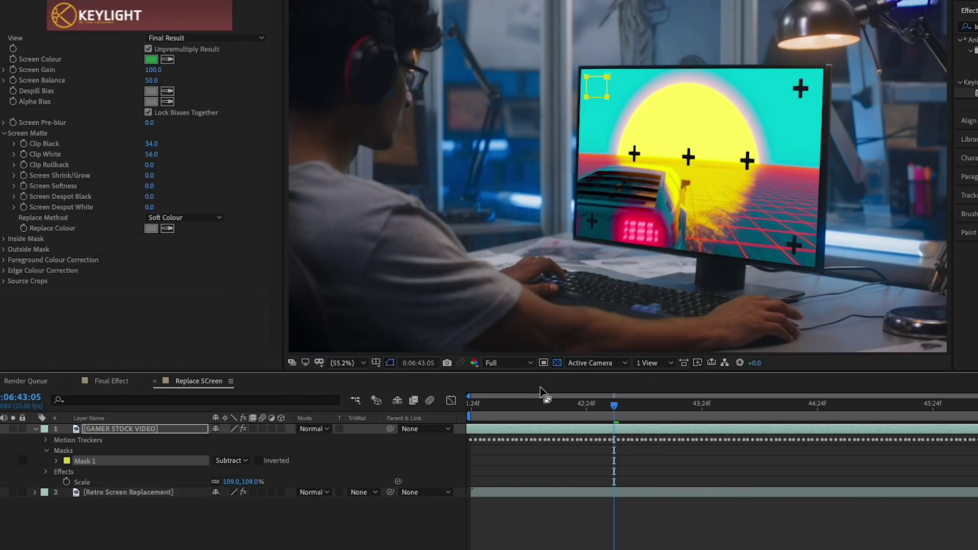
Keyframe Mask 1's path from the start of the shot and reposition the mask wherever the upper-left marker drifts out of it.
click(484, 403)
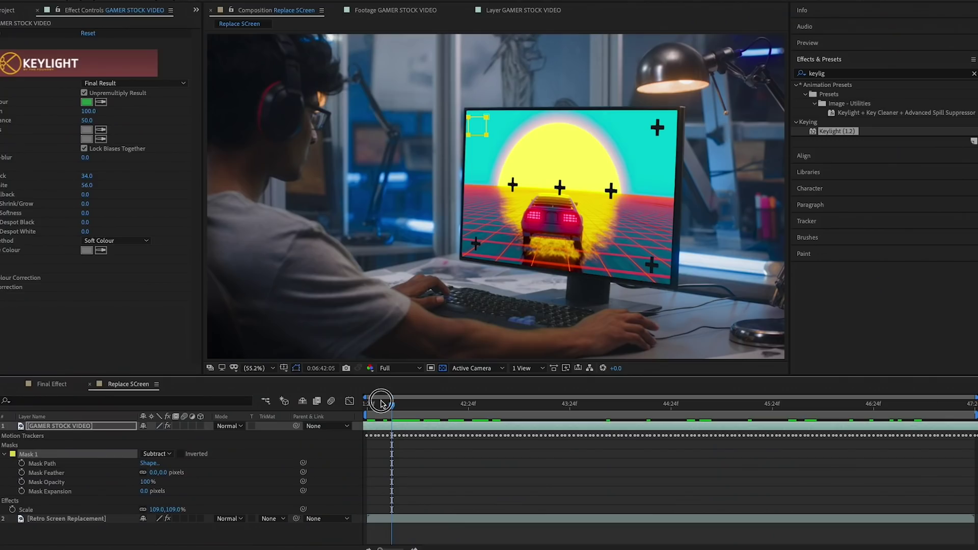
drag(383, 403, 367, 403)
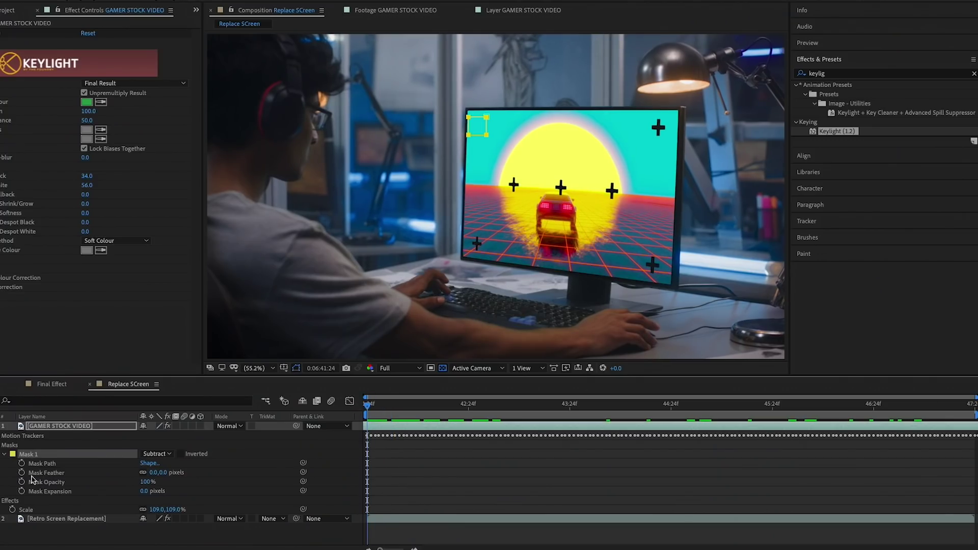
click(21, 463)
drag(380, 404, 655, 405)
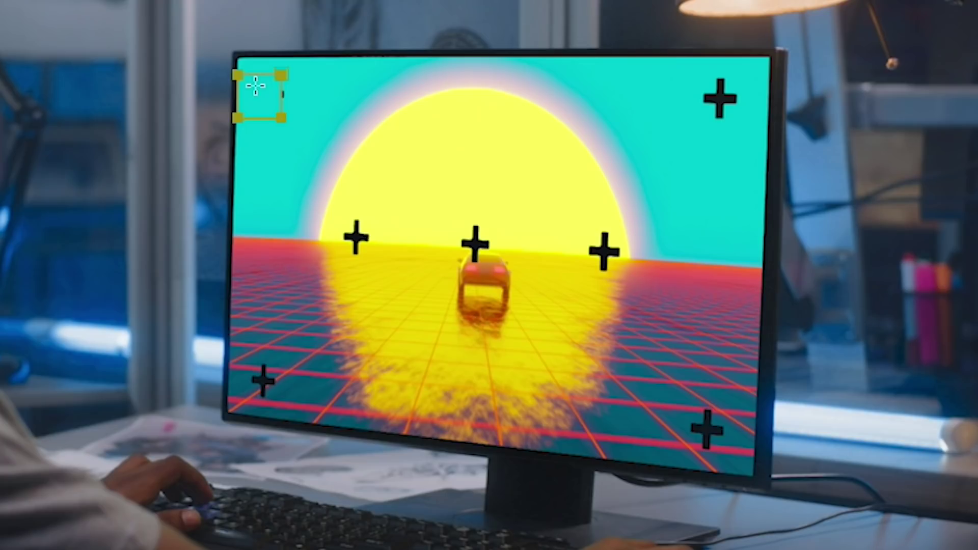
key(v)
drag(262, 81, 280, 83)
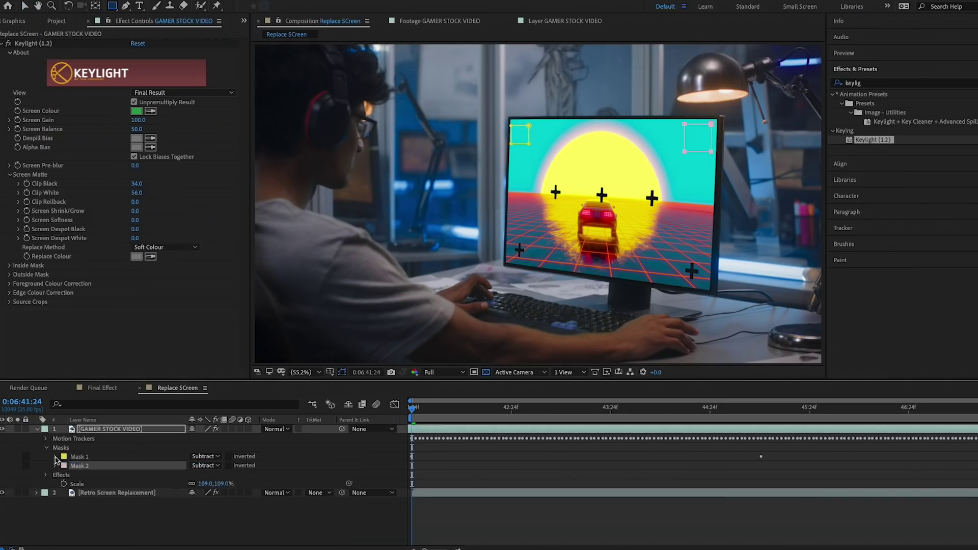
Mask out the other three corner markers with Subtract masks and keyframe their paths to follow the monitor.
click(831, 440)
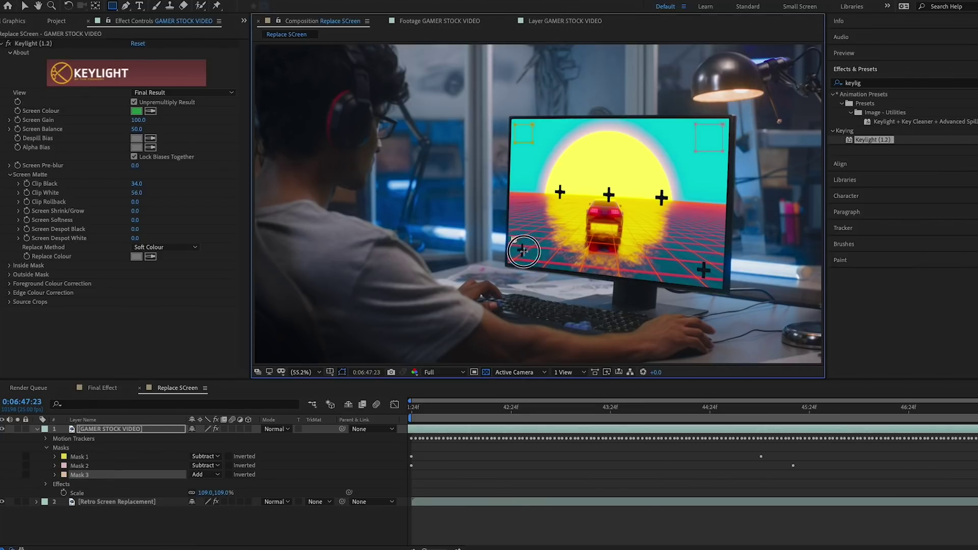
click(73, 484)
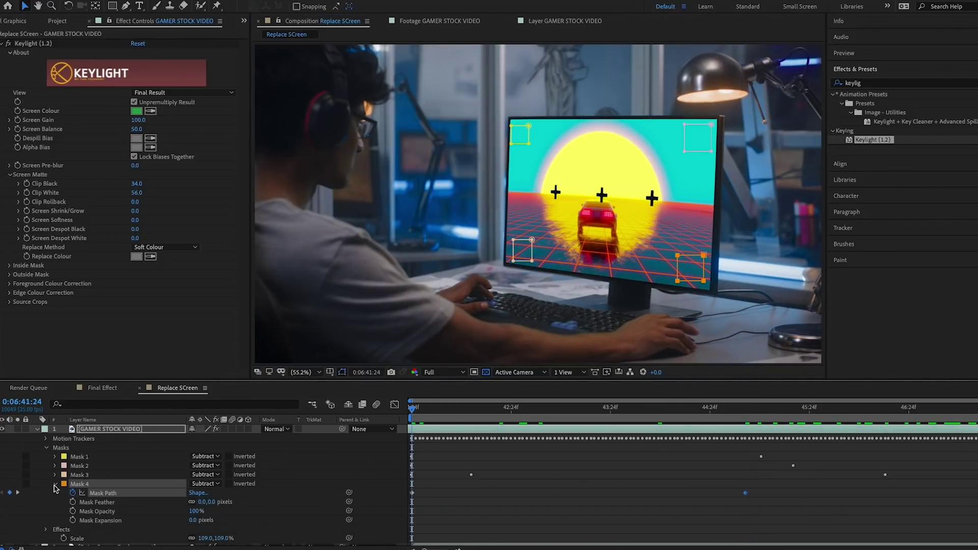
Draw one wide rectangular mask around the three centre markers, set it to Subtract, and check it through the shot from the start.
click(112, 6)
drag(537, 177, 676, 220)
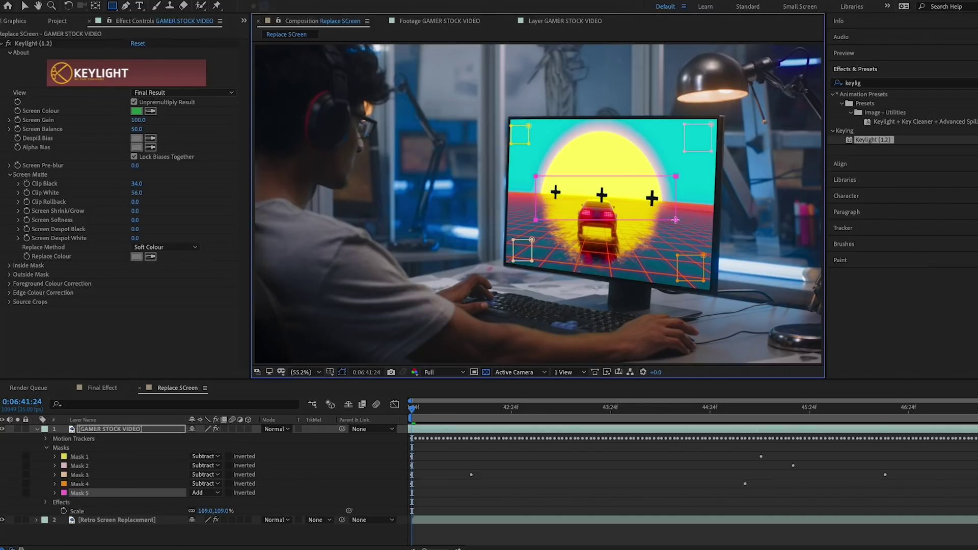
click(208, 493)
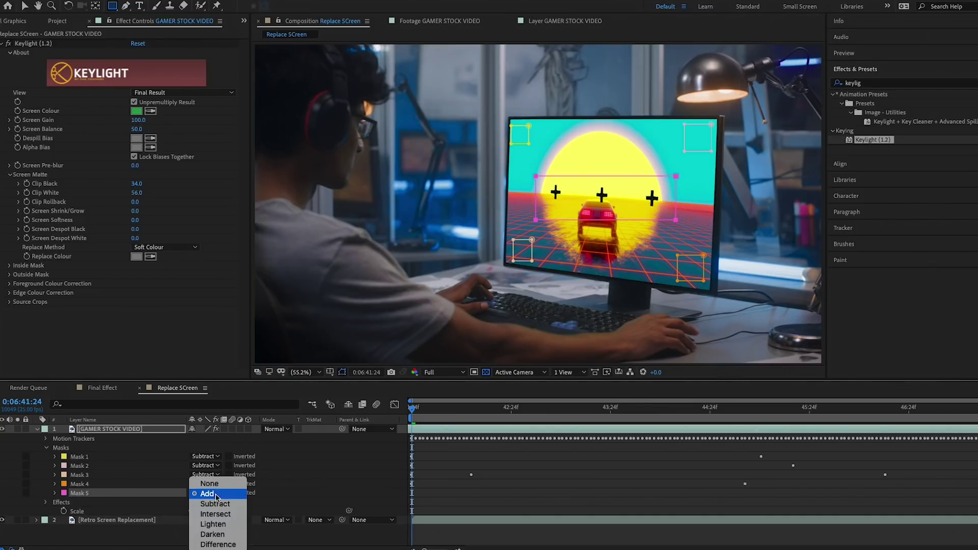
click(214, 504)
drag(415, 410, 805, 471)
key(Home)
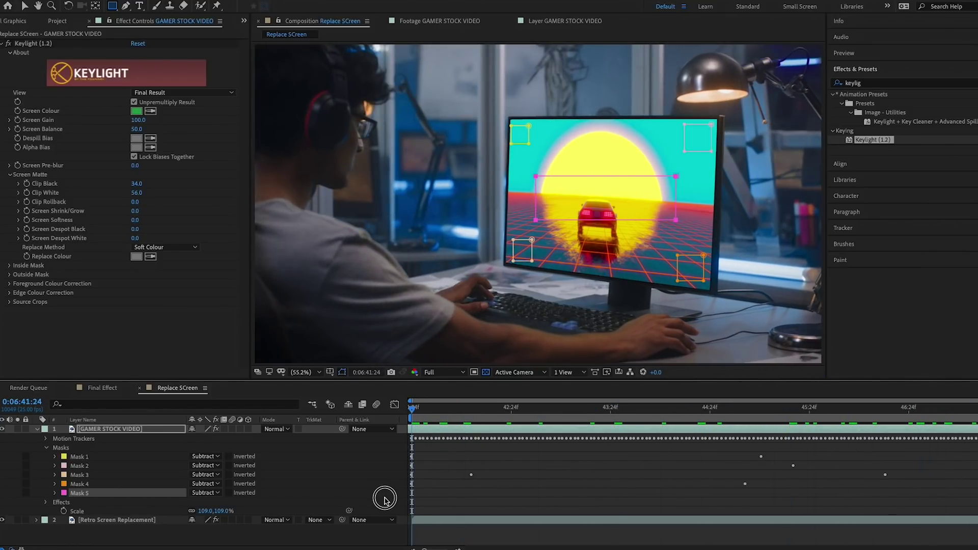
Collapse and deselect the GAMER STOCK VIDEO layer, and preview the cleaned-up screen replacement.
click(35, 428)
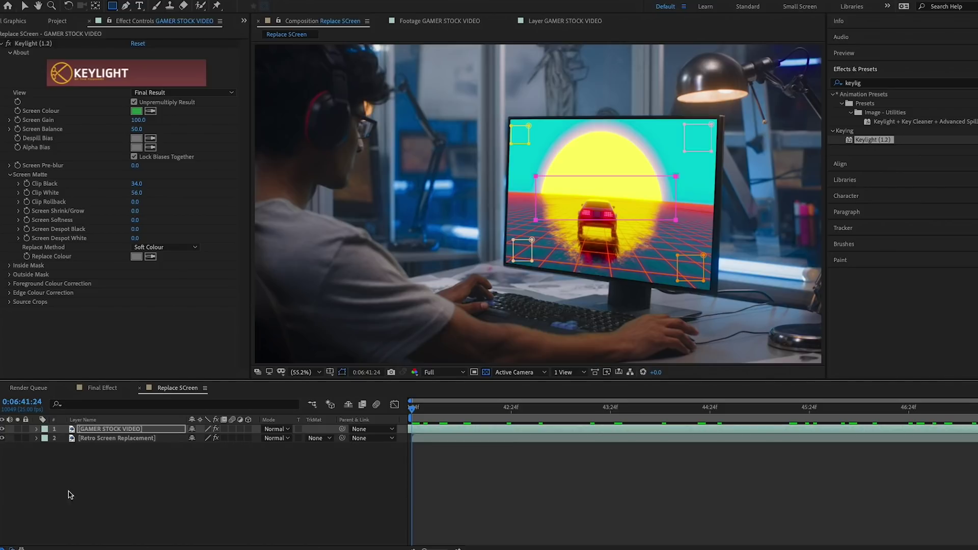
click(114, 534)
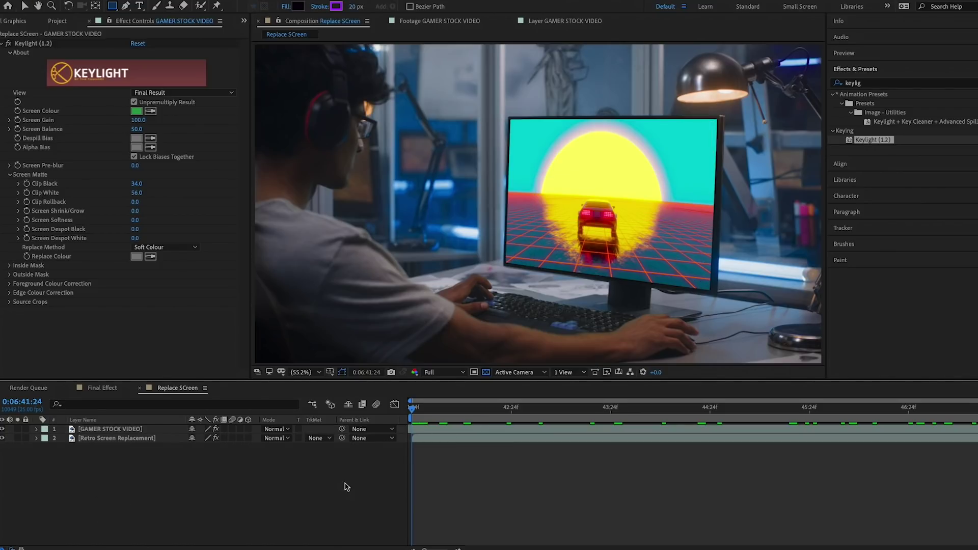
key(space)
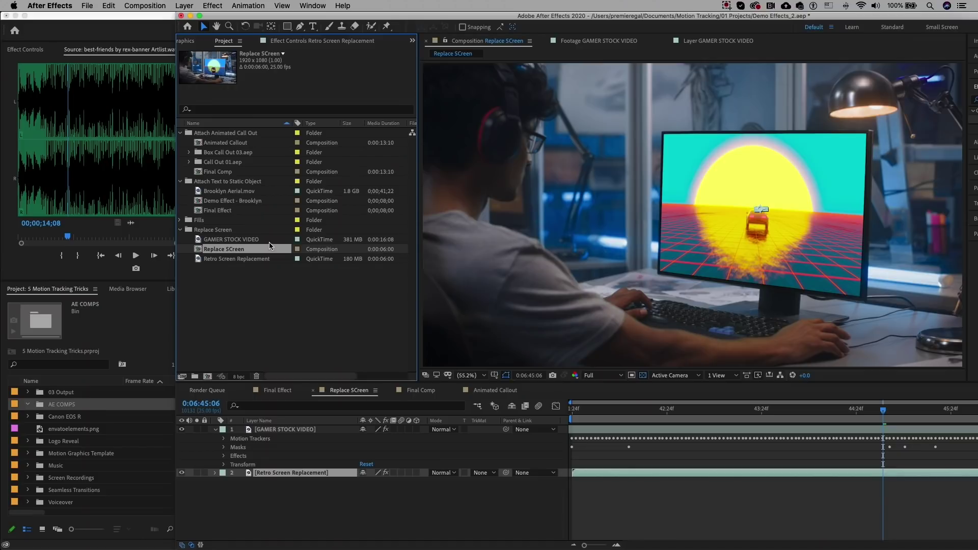
Bring the Replace SCreen composition into Premiere Pro's AE COMPS bin and create a new sequence from it.
click(59, 407)
right_click(51, 418)
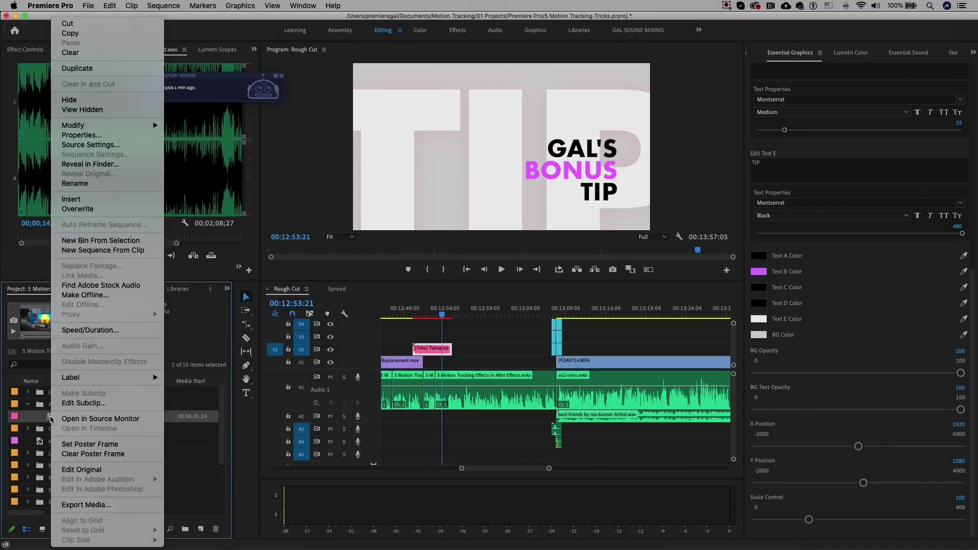
click(82, 251)
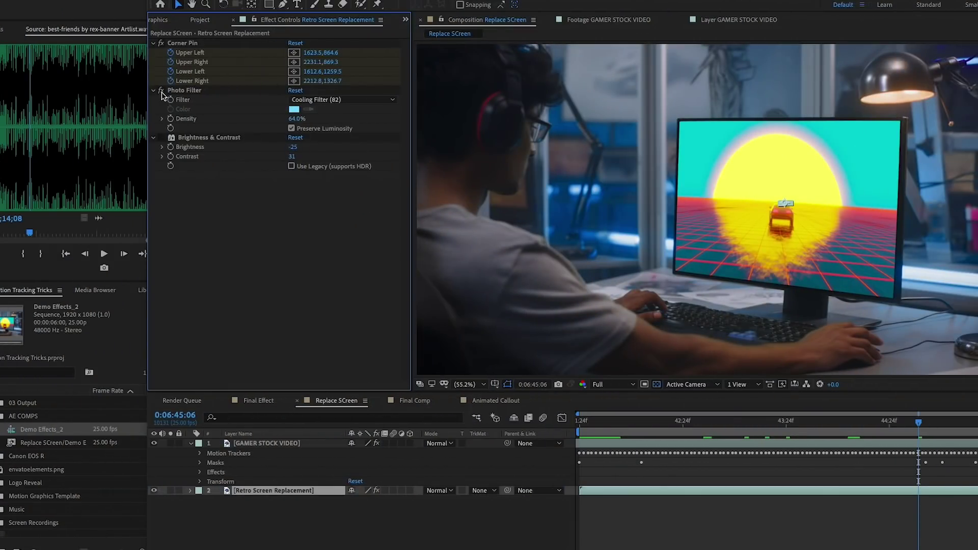
In After Effects, enable Photo Filter and Brightness & Contrast on the Retro Screen Replacement layer, and return to the Premiere Pro sequence.
click(161, 92)
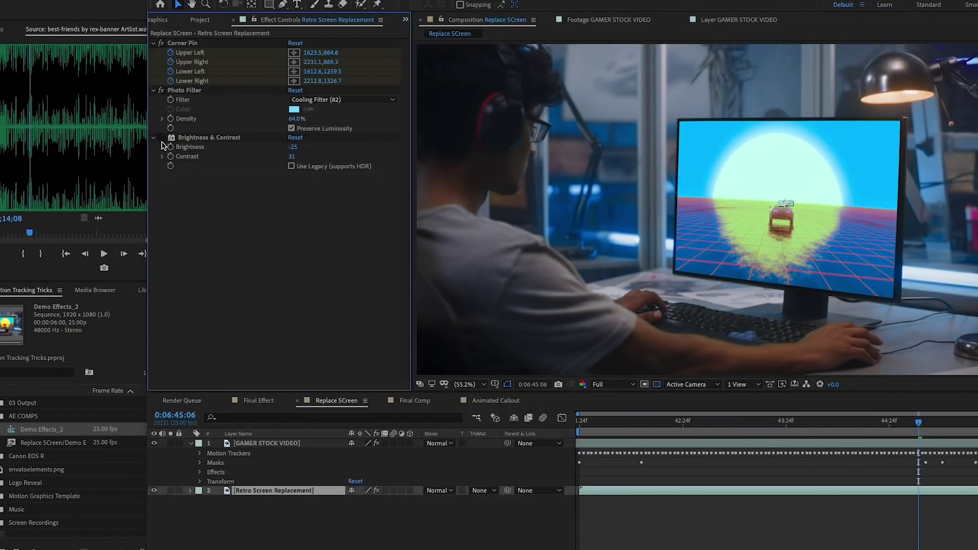
click(162, 139)
click(76, 264)
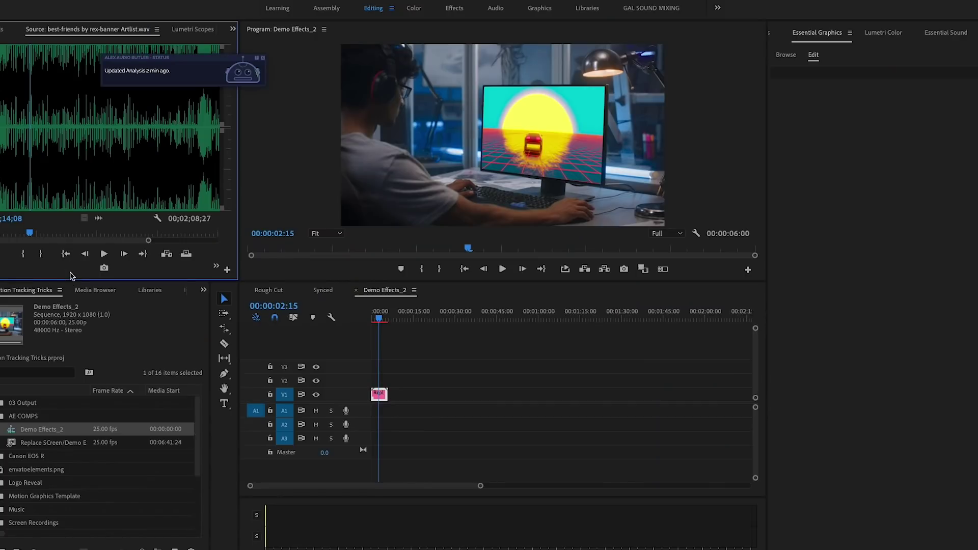